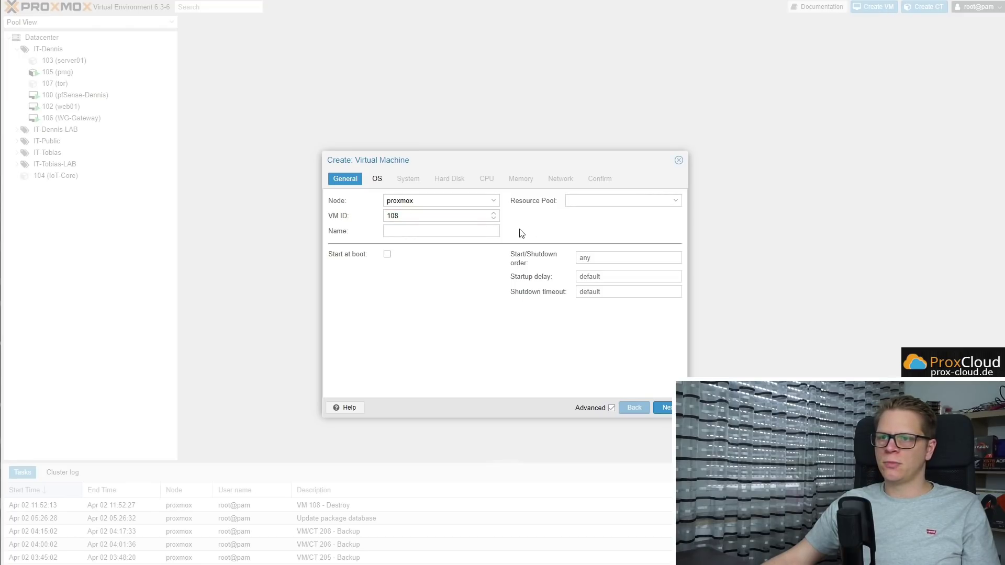
- Name the new virtual machine win-srv19, set its VM ID to 118 and assign it to the IT-Dennis-LAB resource pool
{"action": "left_click", "coordinate": [427, 231]}
{"action": "type", "text": "win-srv19"}
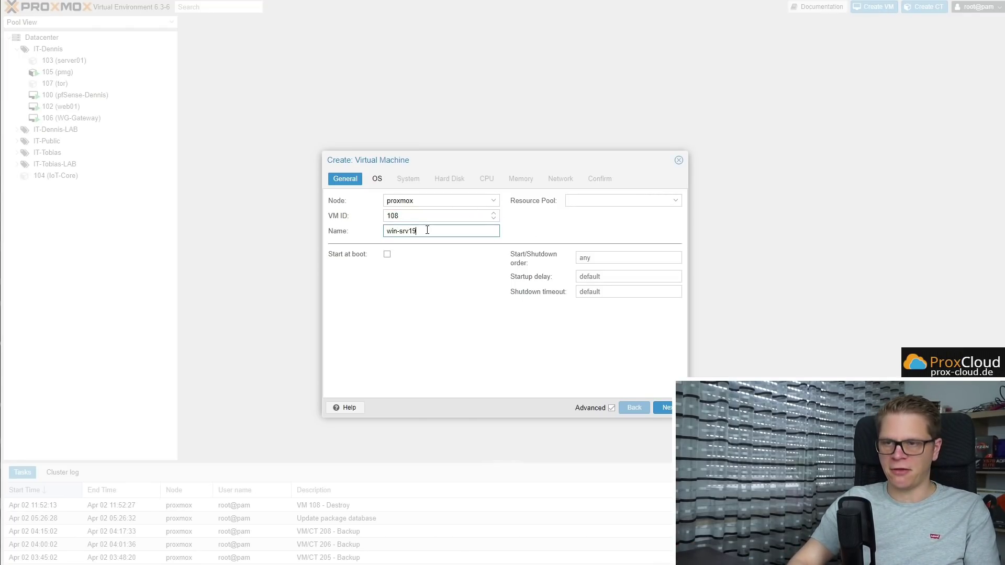
{"action": "left_click_drag", "start_coordinate": [442, 217], "coordinate": [359, 211]}
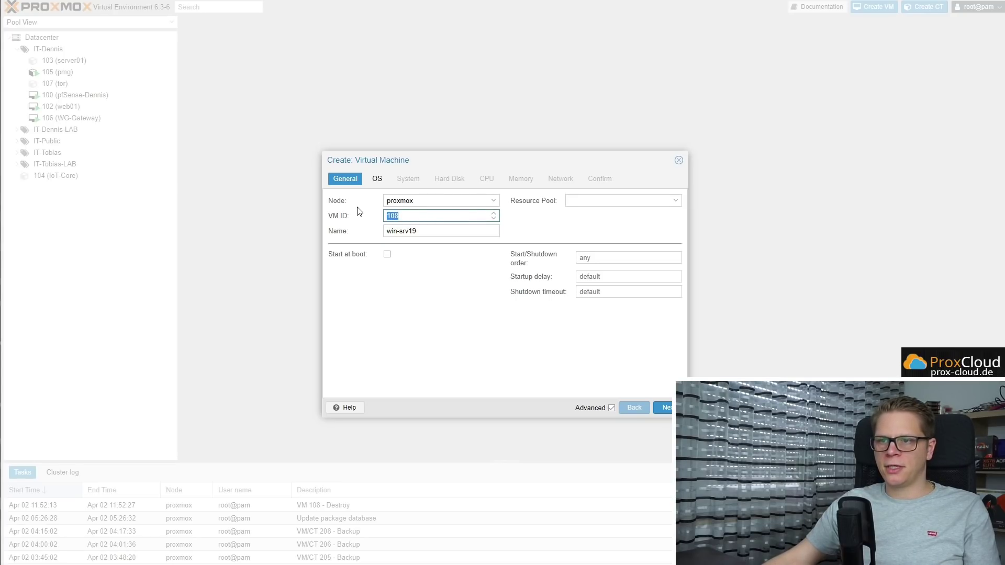
{"action": "type", "text": "118"}
{"action": "left_click", "coordinate": [456, 278]}
{"action": "left_click", "coordinate": [674, 201]}
{"action": "left_click", "coordinate": [593, 243]}
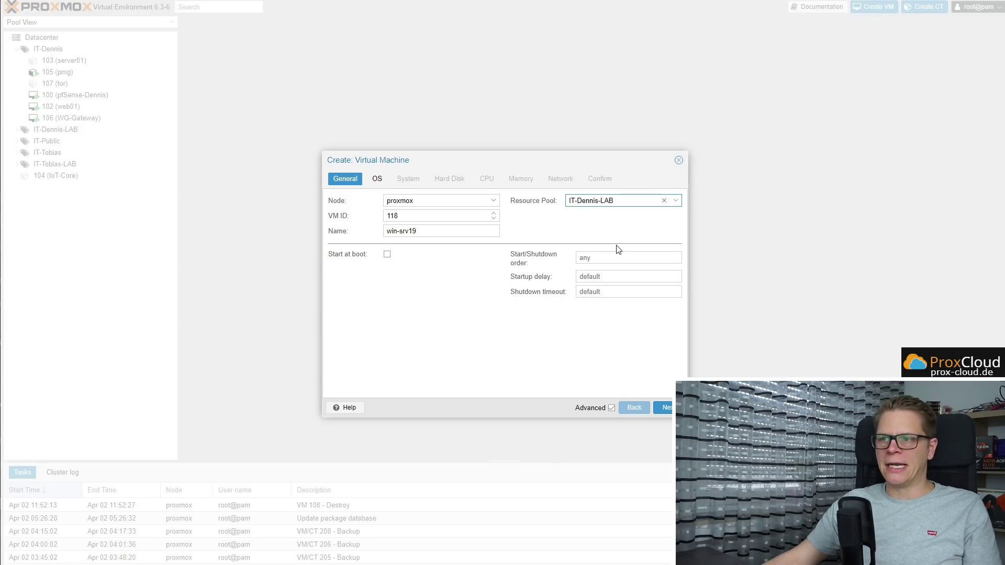
{"action": "left_click", "coordinate": [667, 408]}
- Select windowsserver2019x64.iso as the installation image and enable the Qemu Agent in the system settings
{"action": "left_click", "coordinate": [492, 232]}
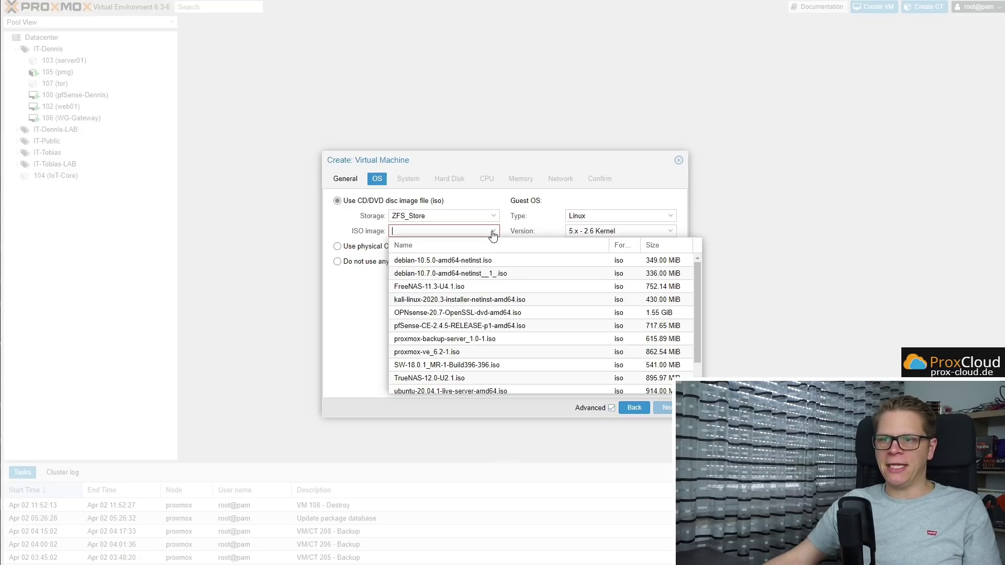
{"action": "scroll", "coordinate": [534, 293], "scroll_direction": "down", "scroll_amount": 2}
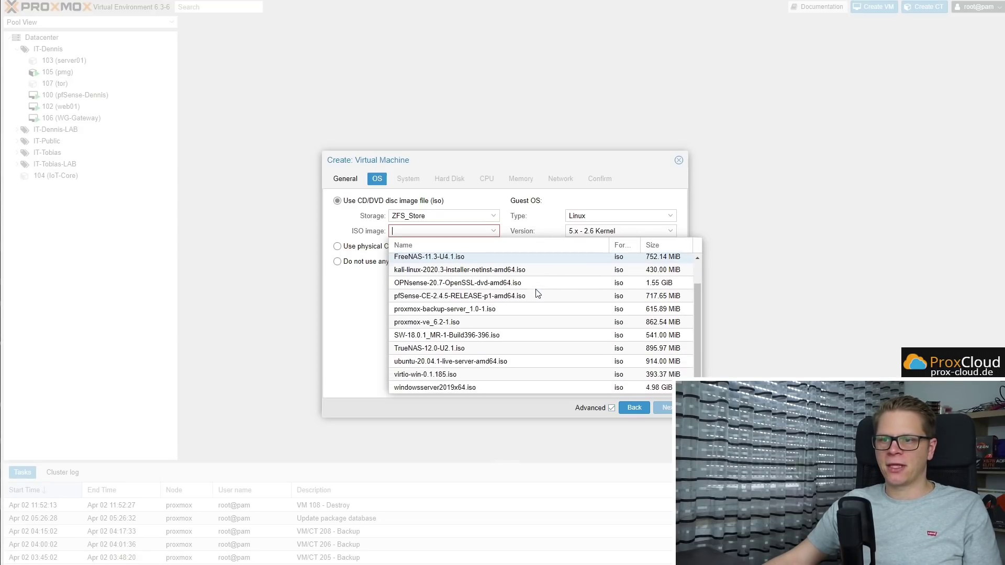
{"action": "left_click", "coordinate": [451, 389]}
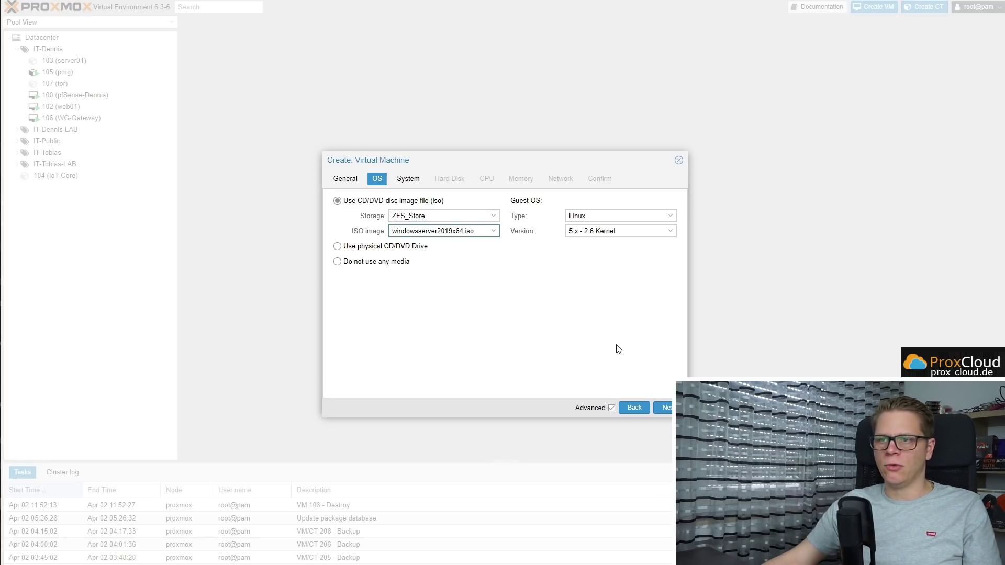
{"action": "left_click", "coordinate": [666, 408]}
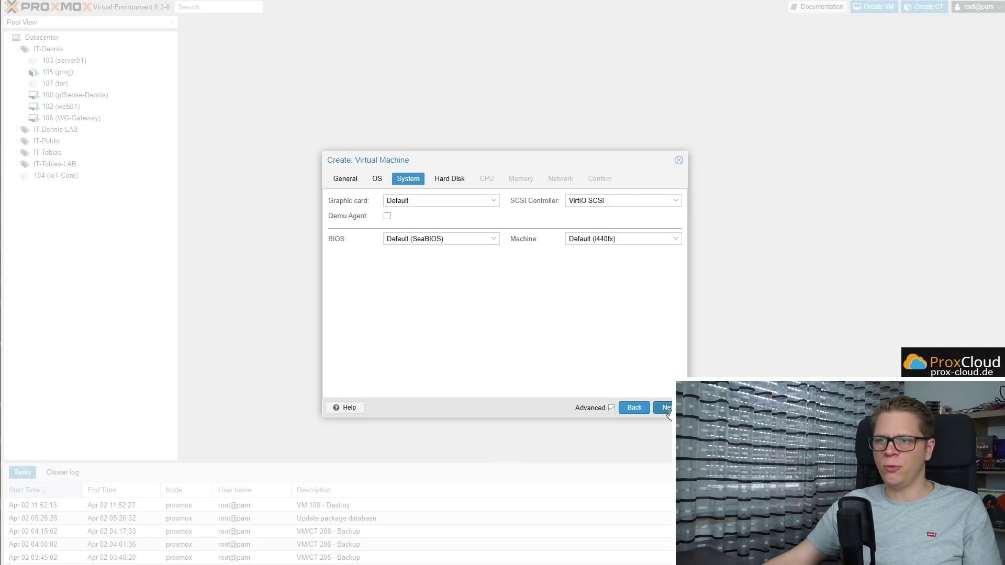
{"action": "left_click", "coordinate": [387, 216]}
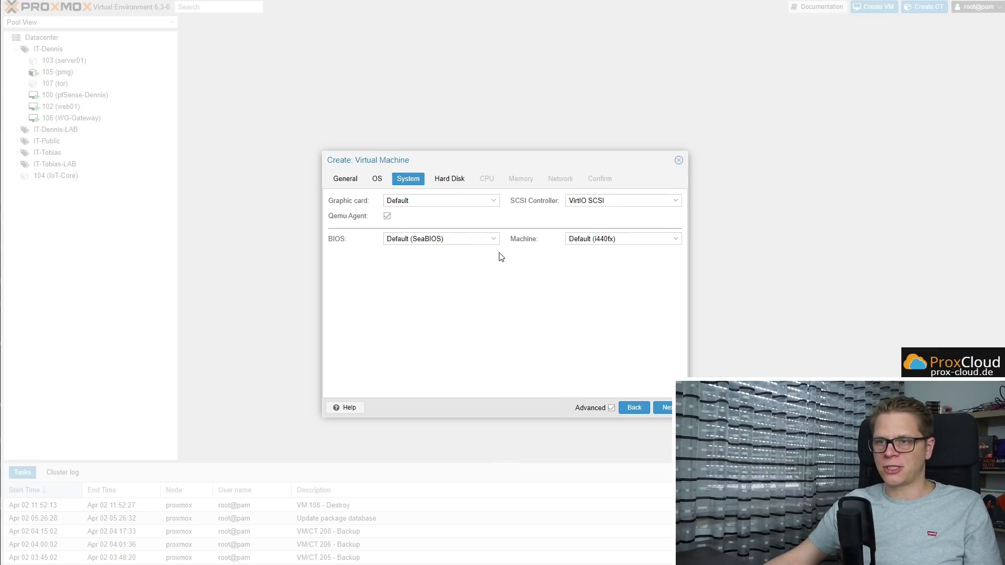
{"action": "left_click", "coordinate": [662, 408]}
- Configure a 100 GiB hard disk on the SCSI bus with Discard and SSD emulation enabled
{"action": "double_click", "coordinate": [469, 247]}
{"action": "type", "text": "100"}
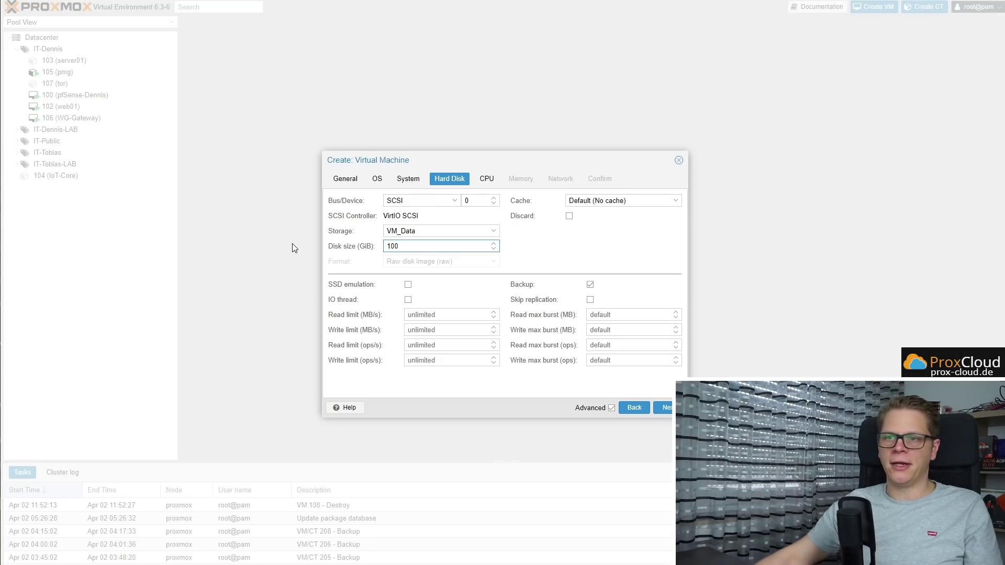
{"action": "left_click", "coordinate": [451, 207]}
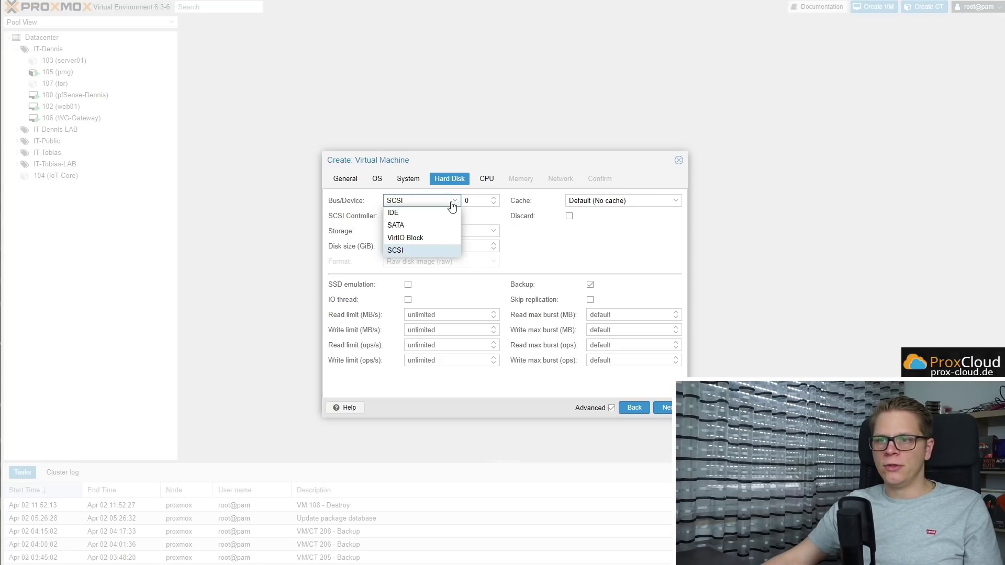
{"action": "left_click", "coordinate": [423, 249]}
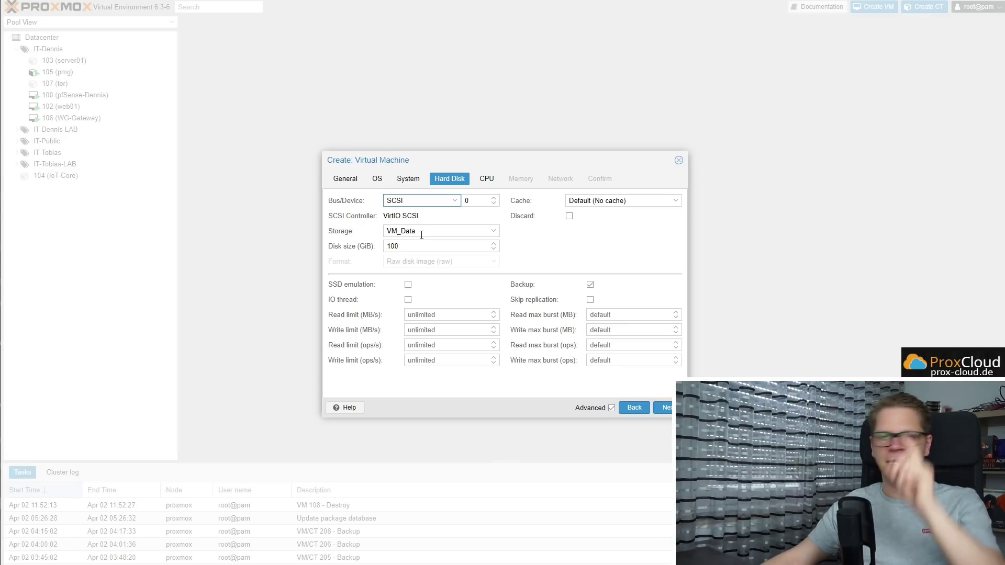
{"action": "left_click", "coordinate": [619, 246]}
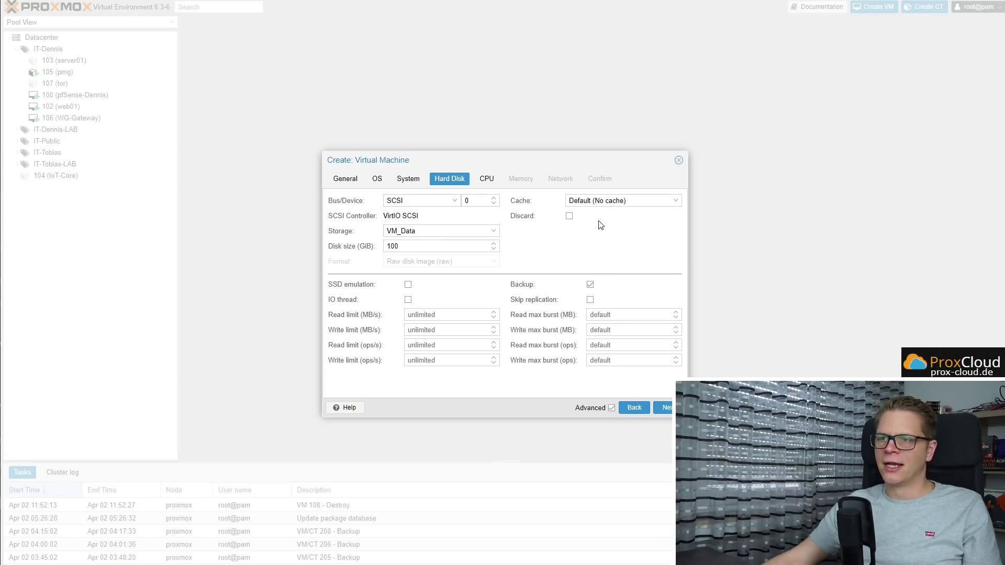
{"action": "left_click", "coordinate": [570, 216]}
{"action": "left_click", "coordinate": [409, 284]}
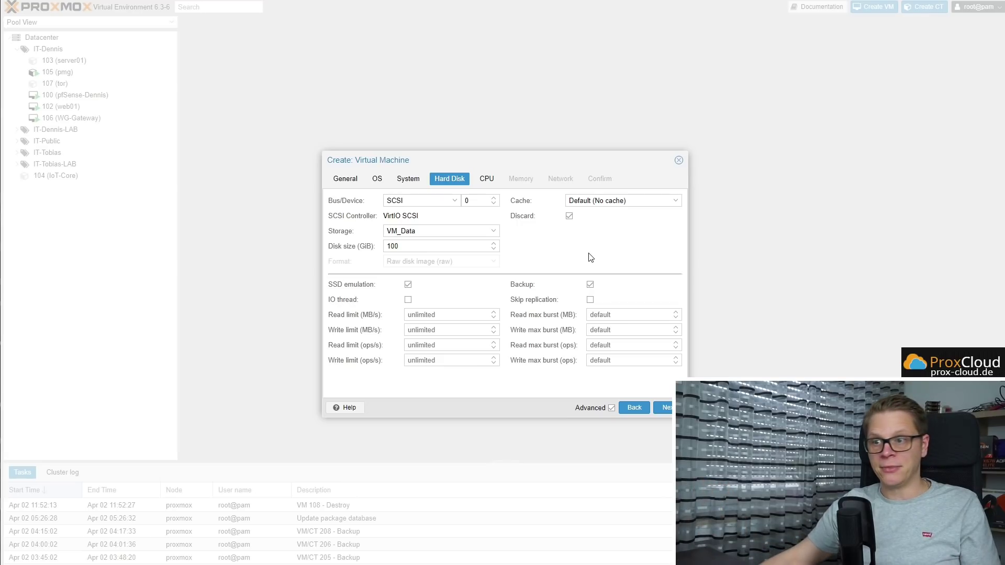
{"action": "left_click", "coordinate": [663, 407]}
- Set the CPU to 8 cores and enable NUMA
{"action": "double_click", "coordinate": [412, 220]}
{"action": "type", "text": "8"}
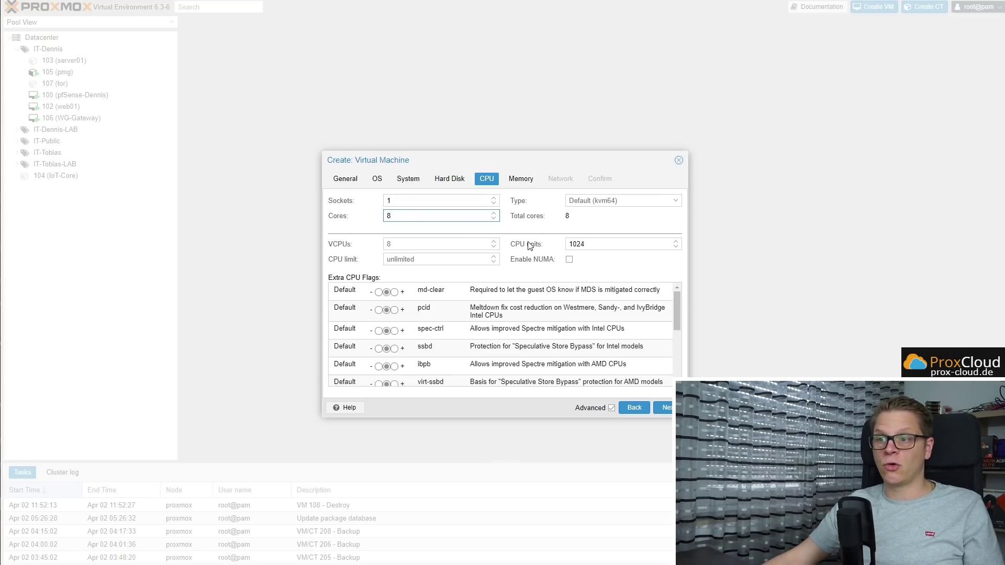
{"action": "left_click", "coordinate": [569, 261]}
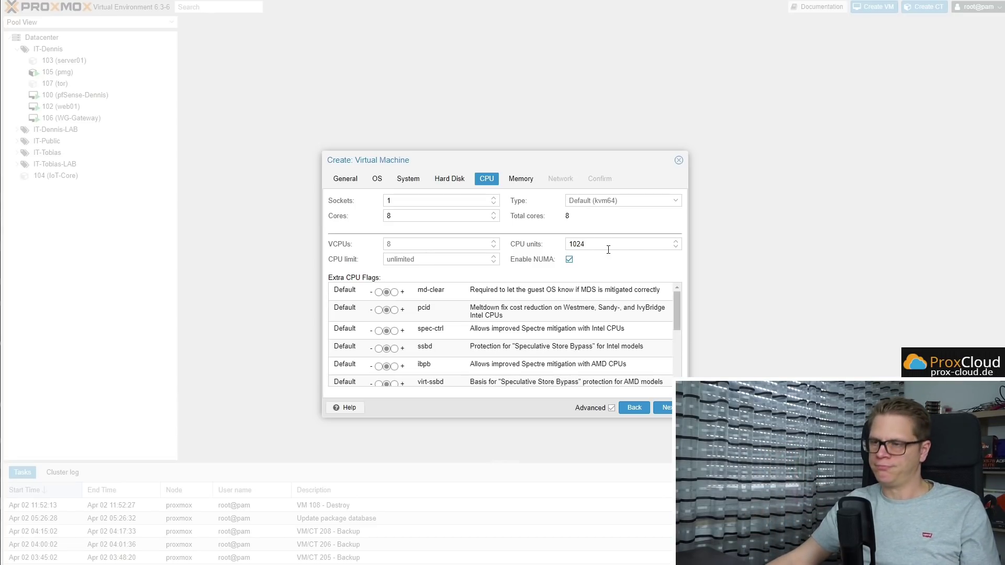
{"action": "left_click", "coordinate": [663, 407]}
- Set the virtual machine's memory to 6120 MiB
{"action": "left_click_drag", "start_coordinate": [446, 199], "coordinate": [381, 201]}
{"action": "type", "text": "61"}
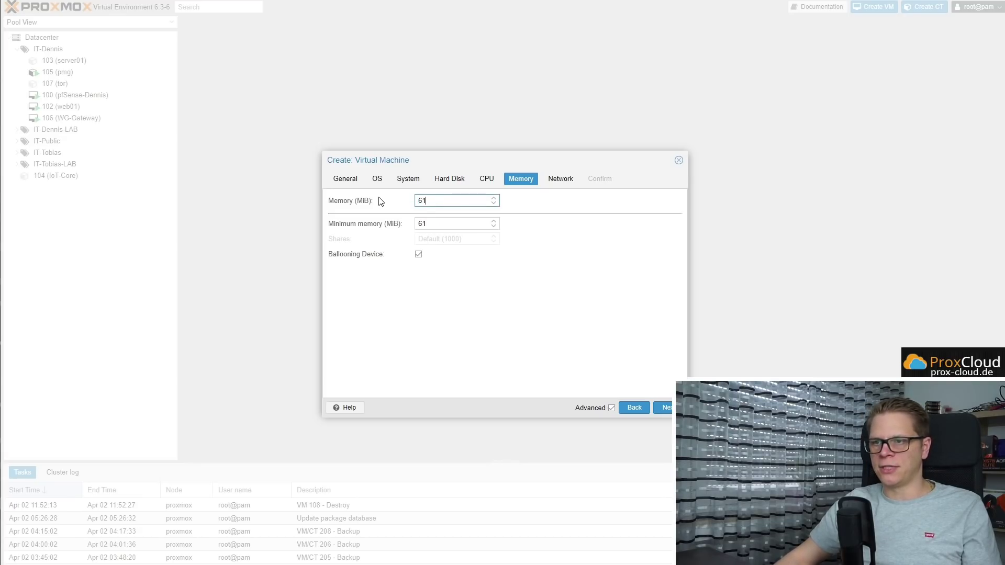
{"action": "left_click", "coordinate": [477, 316]}
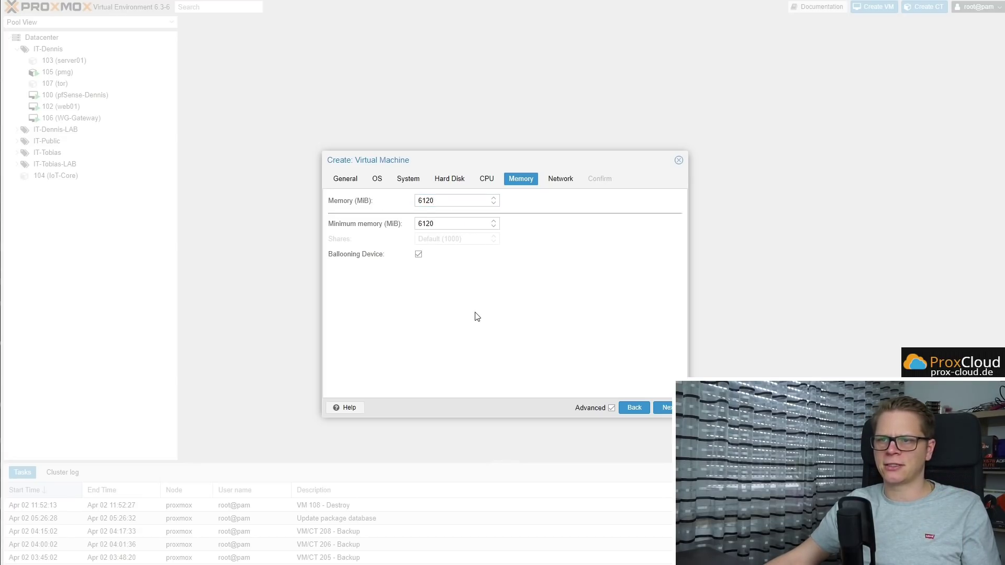
{"action": "left_click", "coordinate": [666, 407]}
- Connect the network device to bridge vmbr2 and finish creating the virtual machine
{"action": "left_click", "coordinate": [491, 219]}
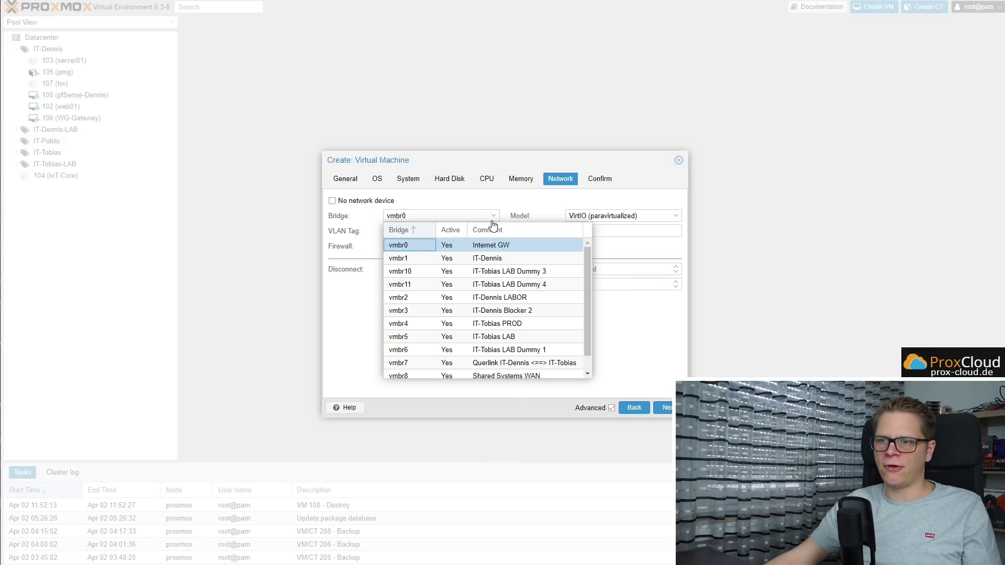
{"action": "left_click", "coordinate": [505, 297]}
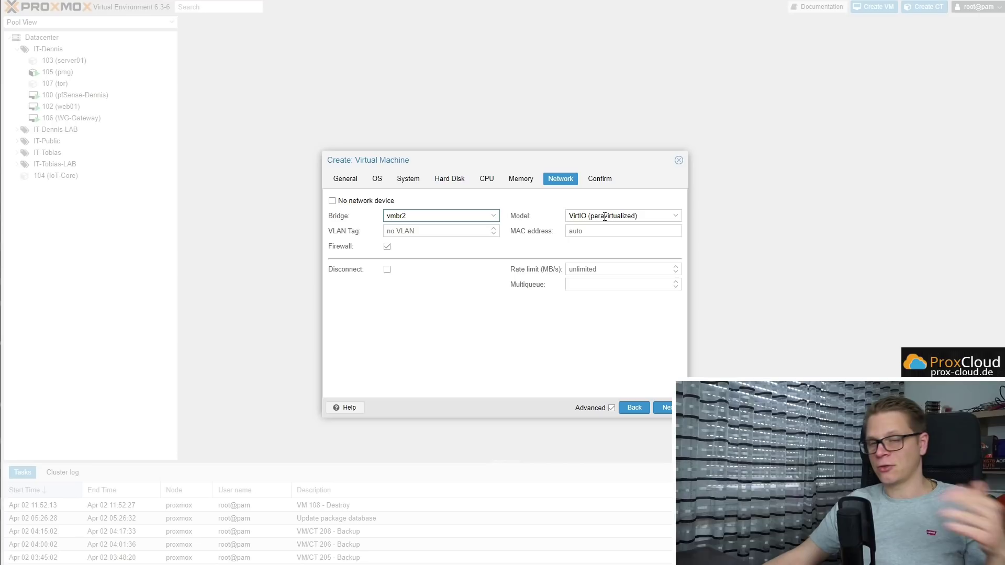
{"action": "left_click", "coordinate": [536, 252]}
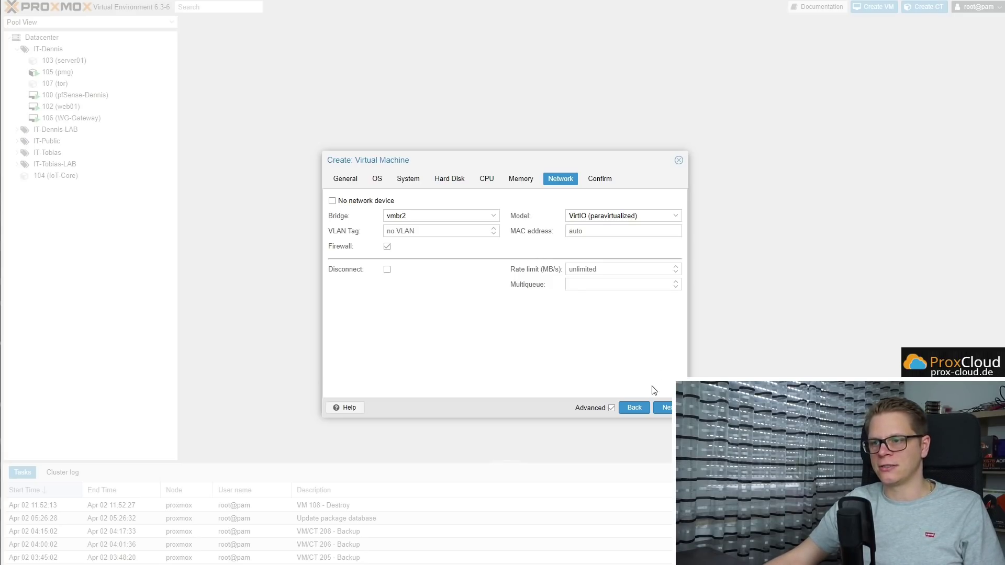
{"action": "left_click", "coordinate": [663, 408]}
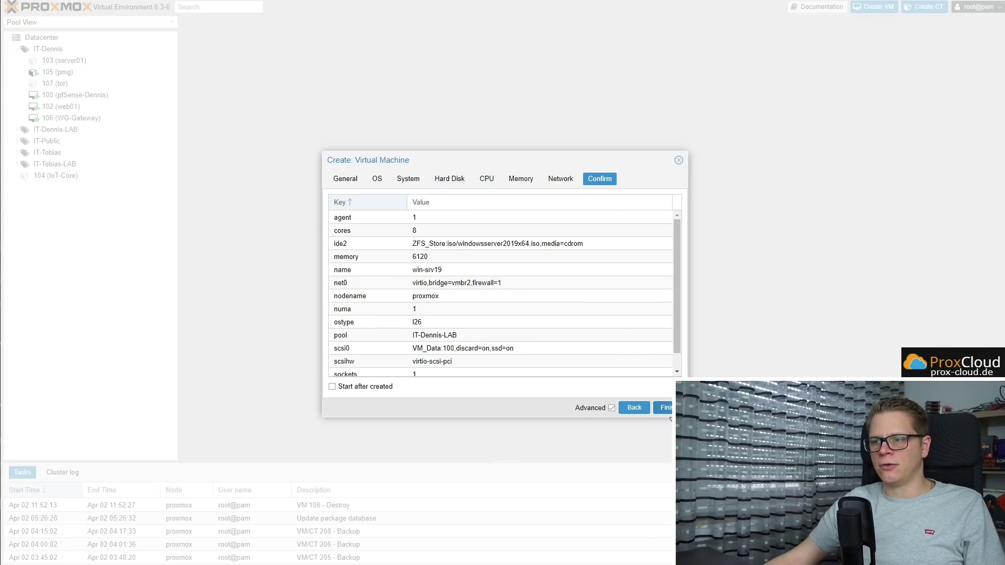
{"action": "left_click", "coordinate": [663, 407]}
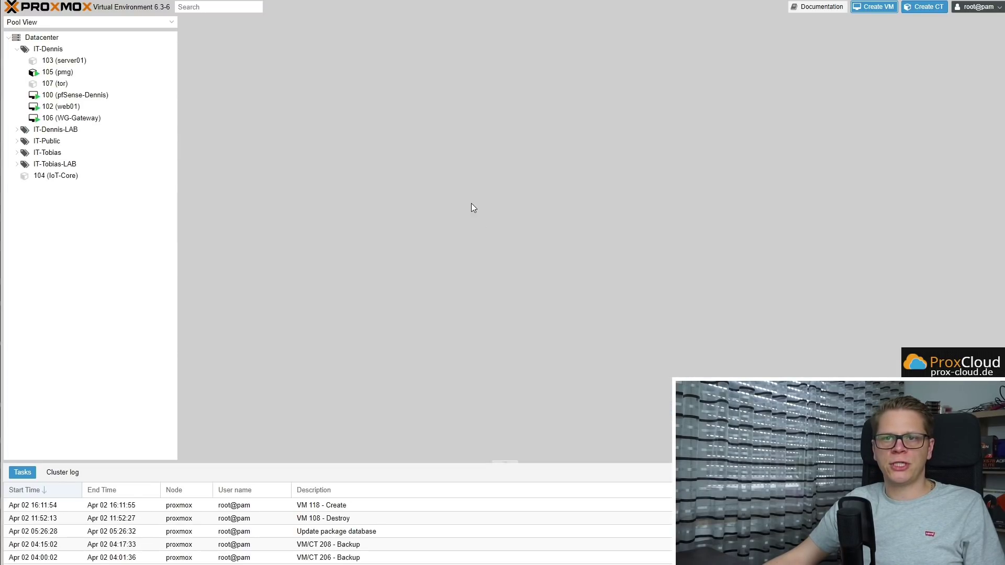
- Switch the resource tree to Server View and open the hardware settings of VM 118 under the proxmox node
{"action": "left_click", "coordinate": [108, 22]}
{"action": "left_click", "coordinate": [74, 34]}
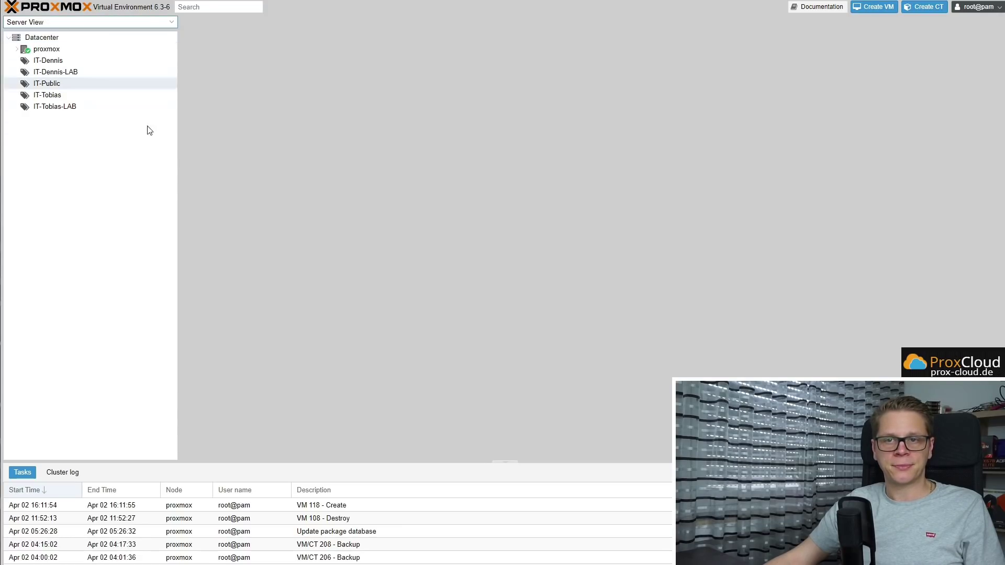
{"action": "left_click", "coordinate": [17, 49]}
{"action": "left_click", "coordinate": [62, 327]}
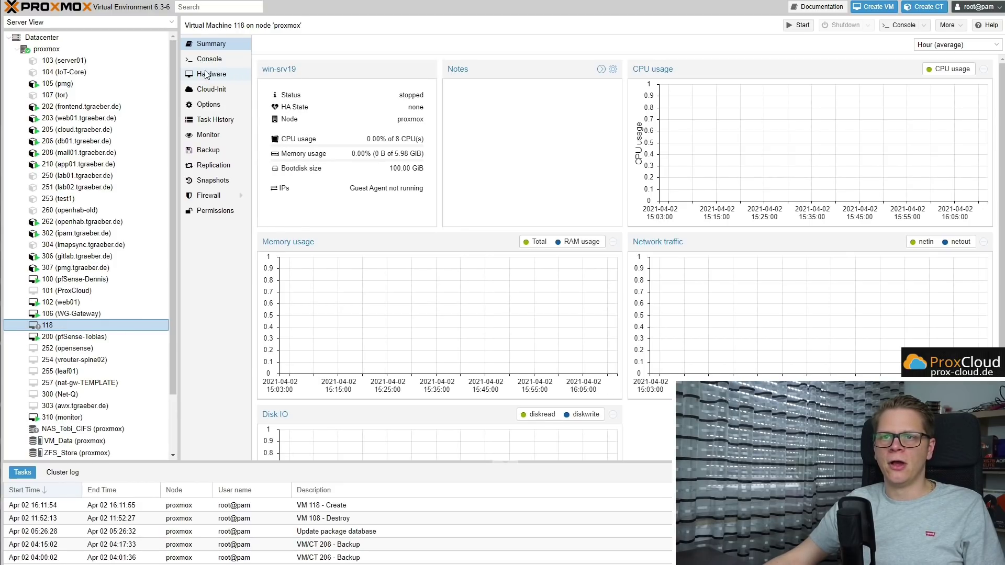
{"action": "left_click", "coordinate": [210, 76]}
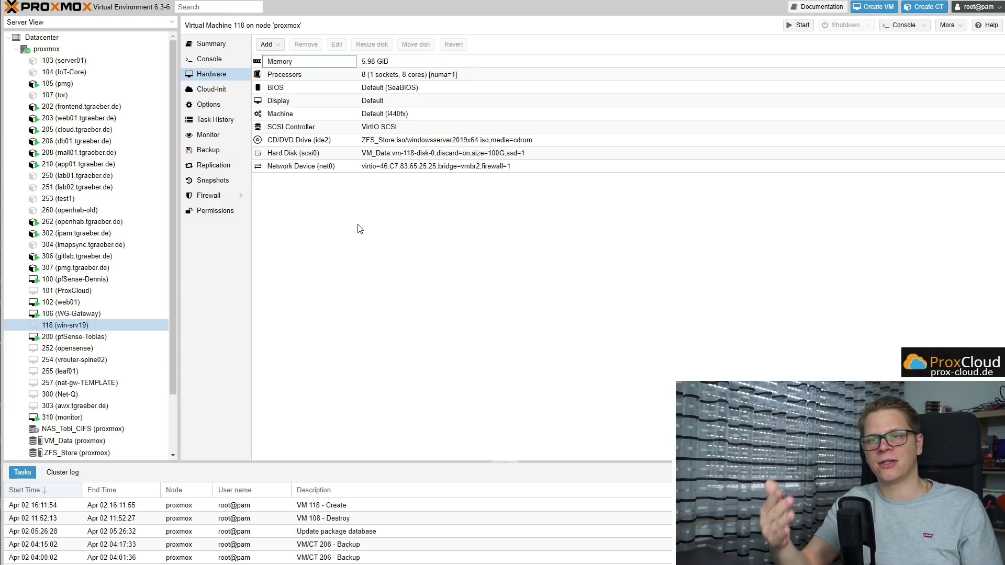
- Add a CD/DVD drive on IDE 3 that uses virtio-win-0.1.185.iso from the ZFS_Store storage
{"action": "left_click", "coordinate": [278, 45]}
{"action": "left_click", "coordinate": [283, 70]}
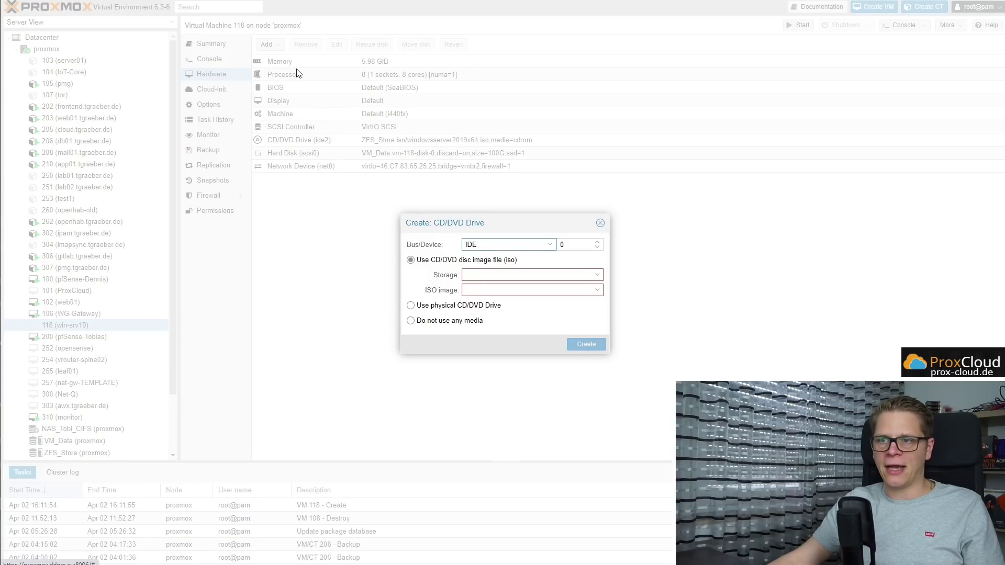
{"action": "left_click", "coordinate": [596, 276]}
{"action": "left_click", "coordinate": [602, 301]}
{"action": "left_click", "coordinate": [597, 291]}
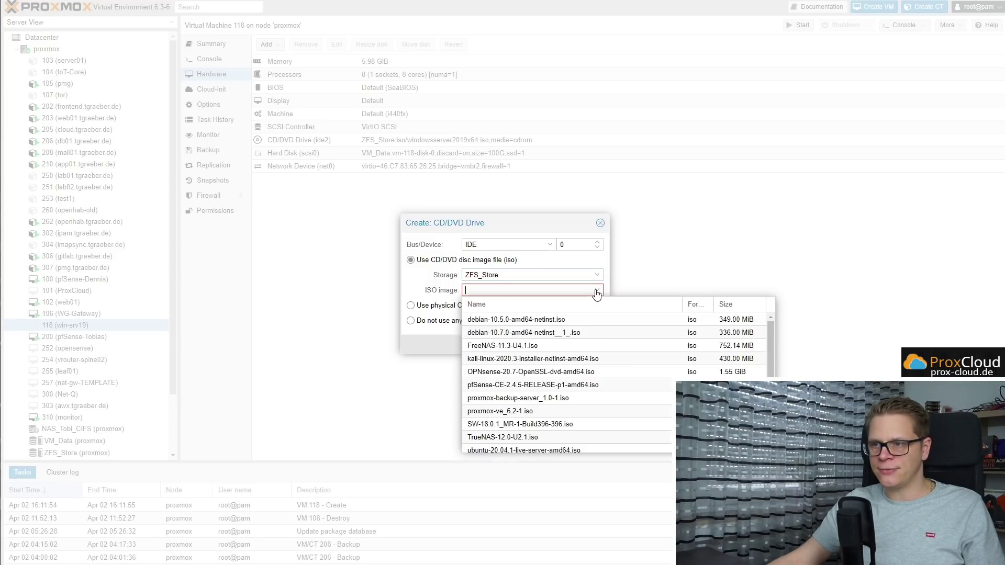
{"action": "scroll", "coordinate": [524, 361], "scroll_direction": "down", "scroll_amount": 2}
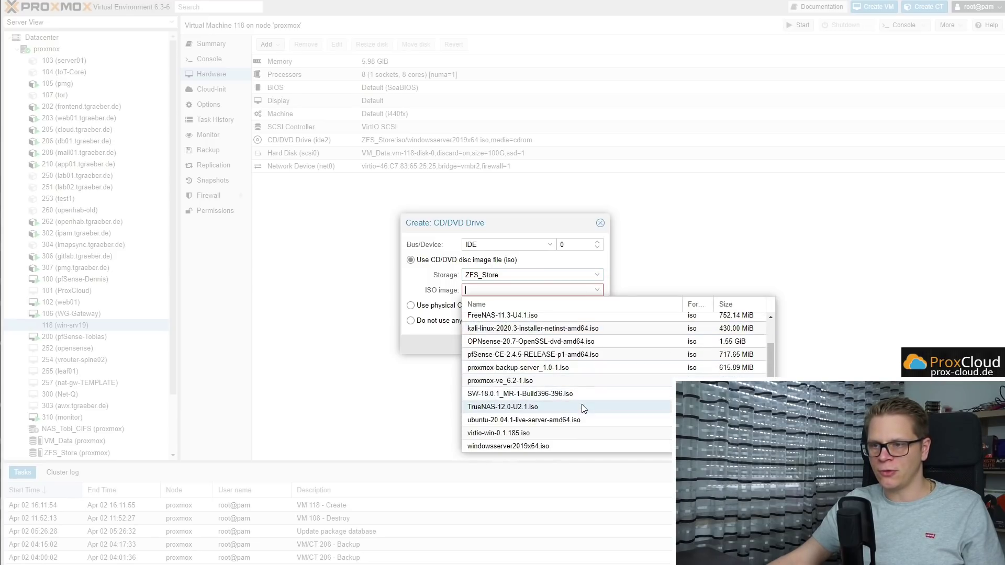
{"action": "left_click", "coordinate": [495, 434]}
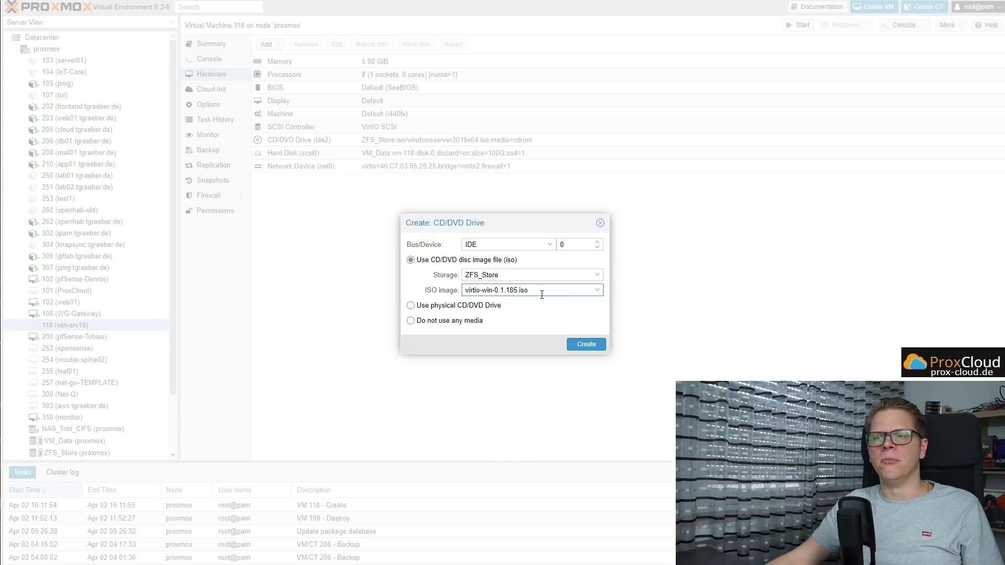
{"action": "left_click", "coordinate": [574, 244]}
{"action": "key", "text": "BackSpace"}
{"action": "type", "text": "3"}
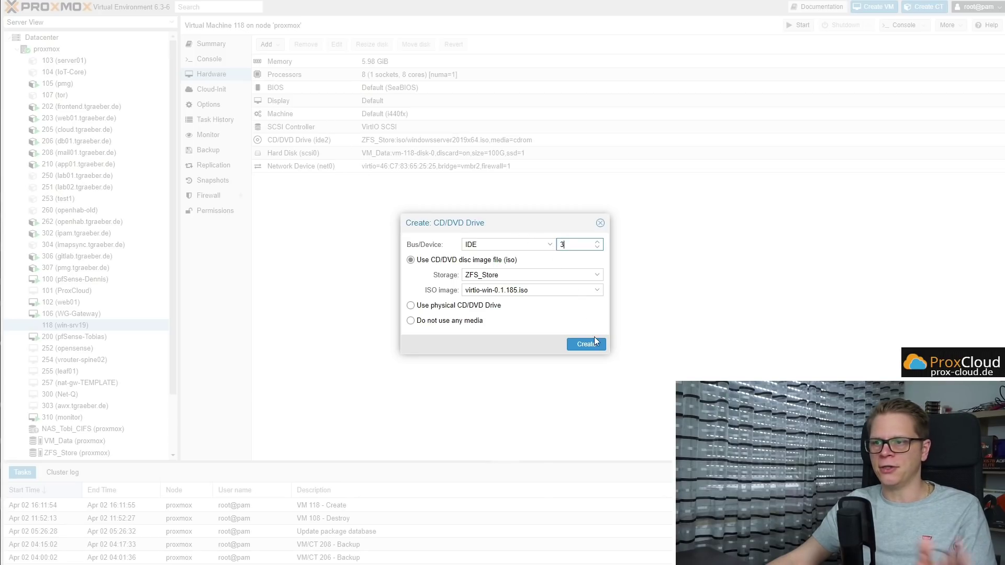
{"action": "left_click", "coordinate": [589, 344]}
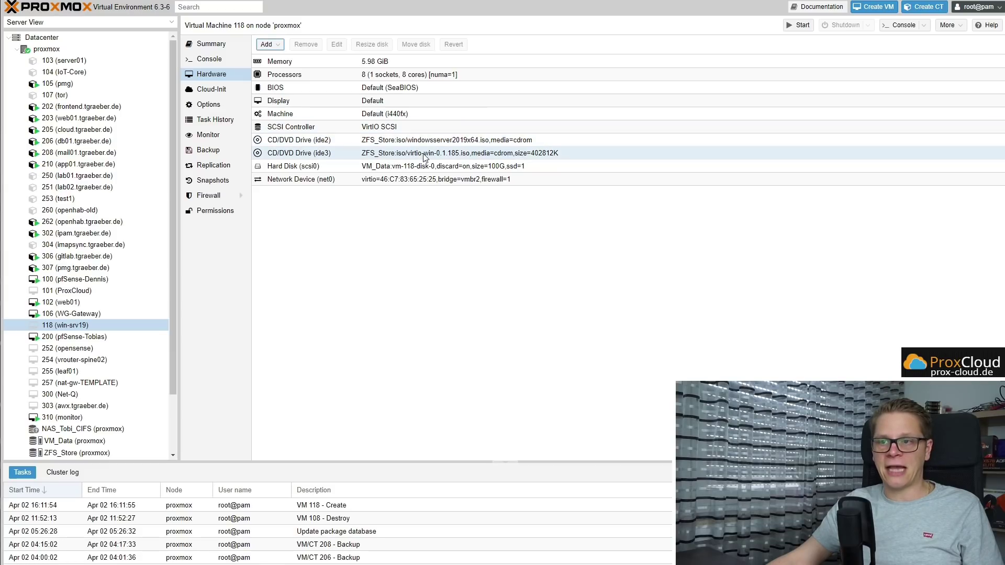
{"action": "left_click", "coordinate": [484, 146]}
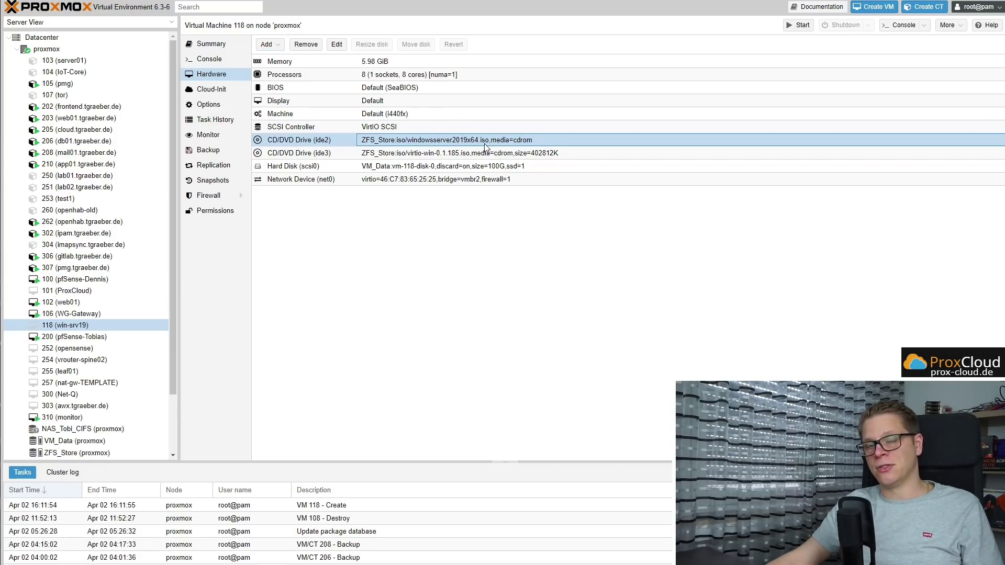
{"action": "left_click", "coordinate": [422, 155]}
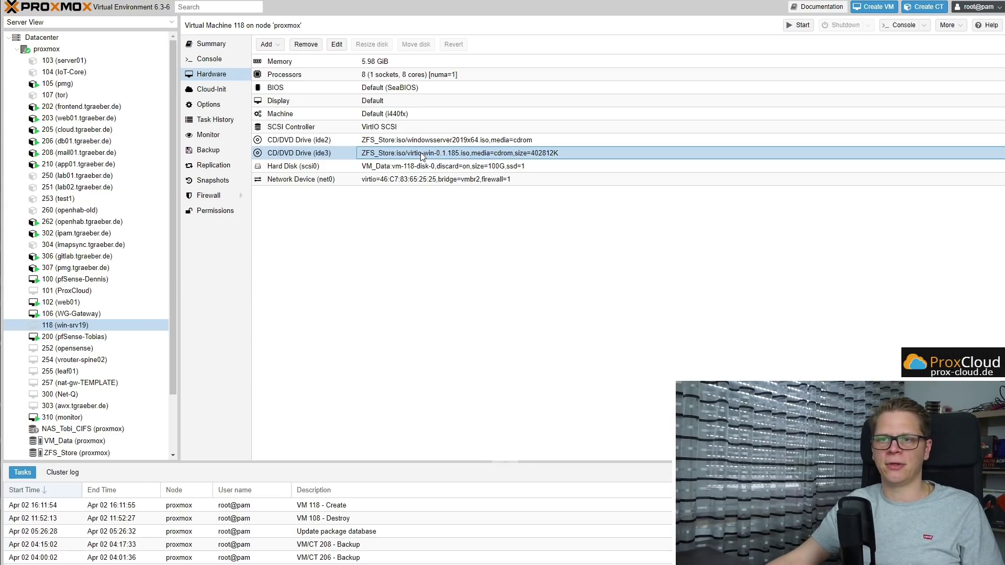
{"action": "left_click", "coordinate": [490, 172]}
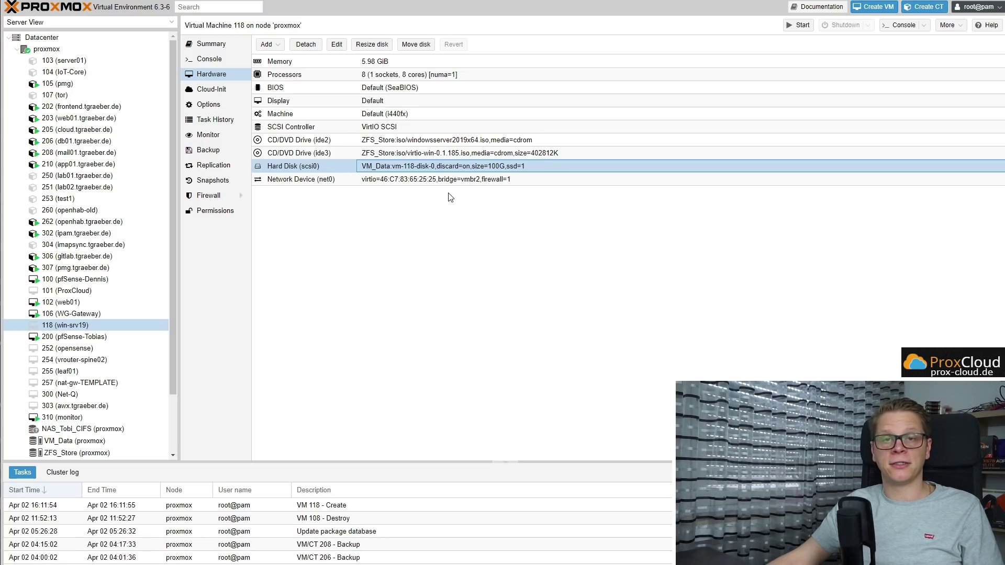
- Start the win-srv19 virtual machine and open its console
{"action": "left_click", "coordinate": [800, 25]}
{"action": "left_click", "coordinate": [898, 25]}
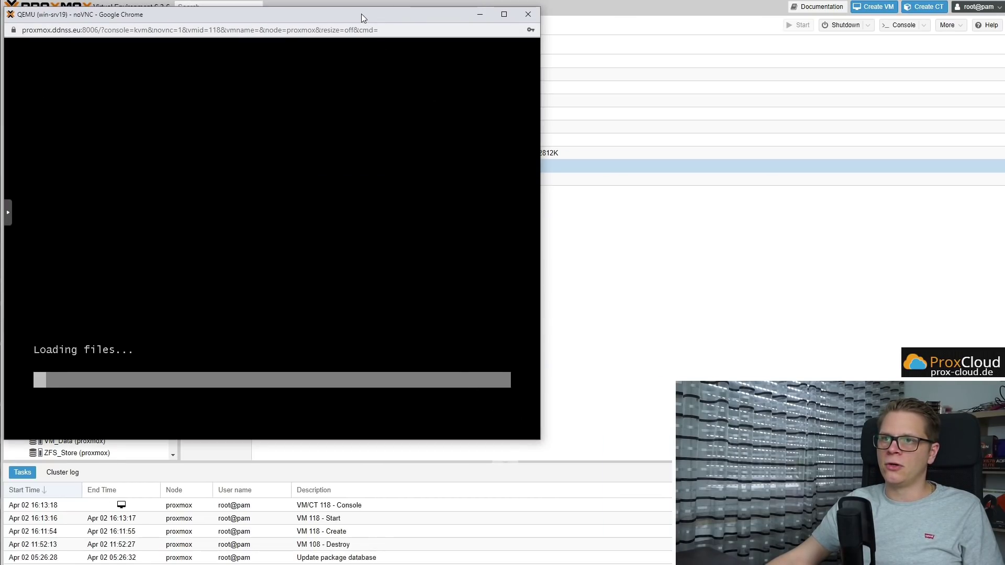
- Start Windows setup with the German (Deutschland) language settings and select Windows Server 2019 Datacenter Evaluation (Desktopdarstellung) as the edition
{"action": "left_click_drag", "start_coordinate": [362, 14], "coordinate": [454, 28]}
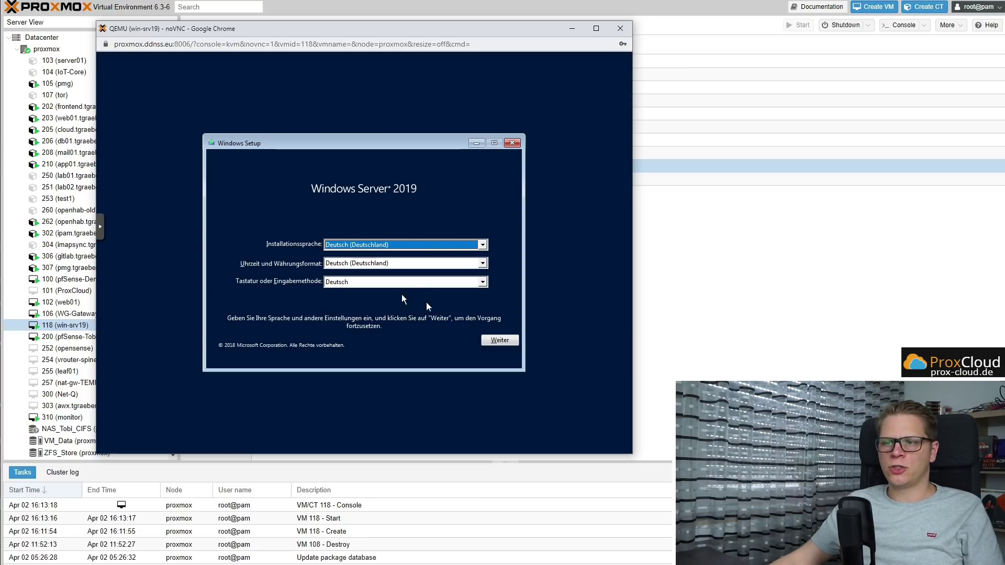
{"action": "left_click", "coordinate": [492, 339]}
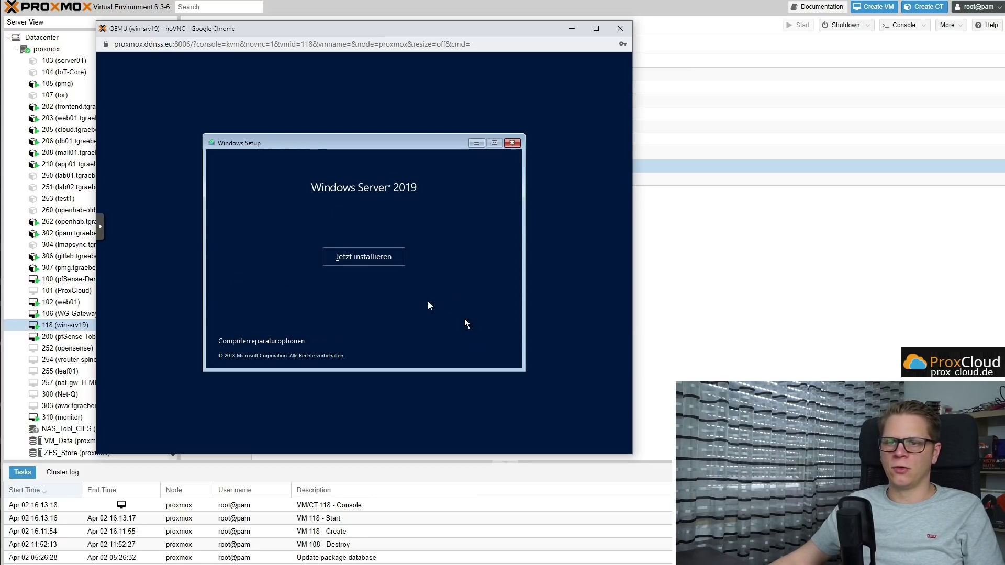
{"action": "left_click", "coordinate": [356, 258]}
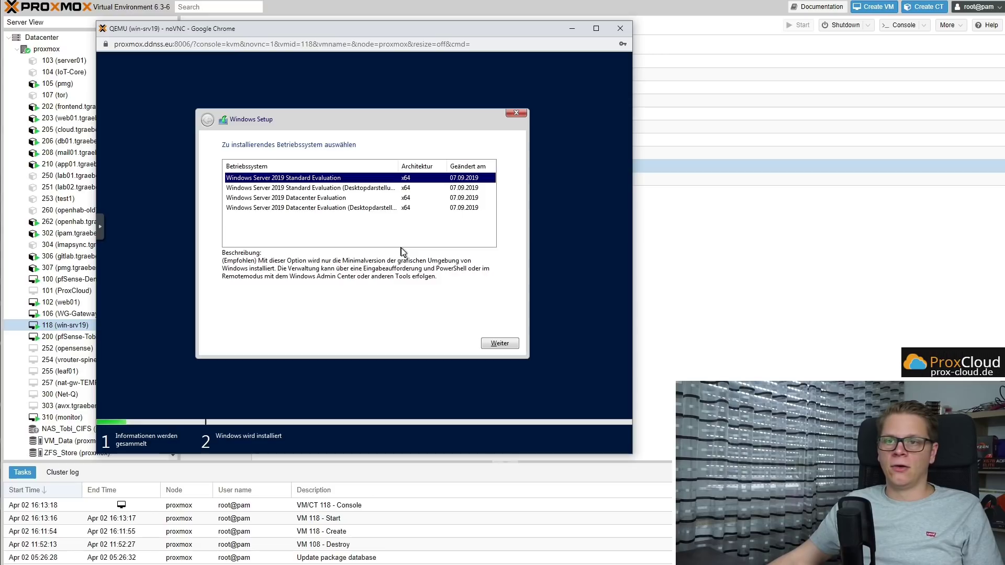
{"action": "left_click", "coordinate": [373, 210]}
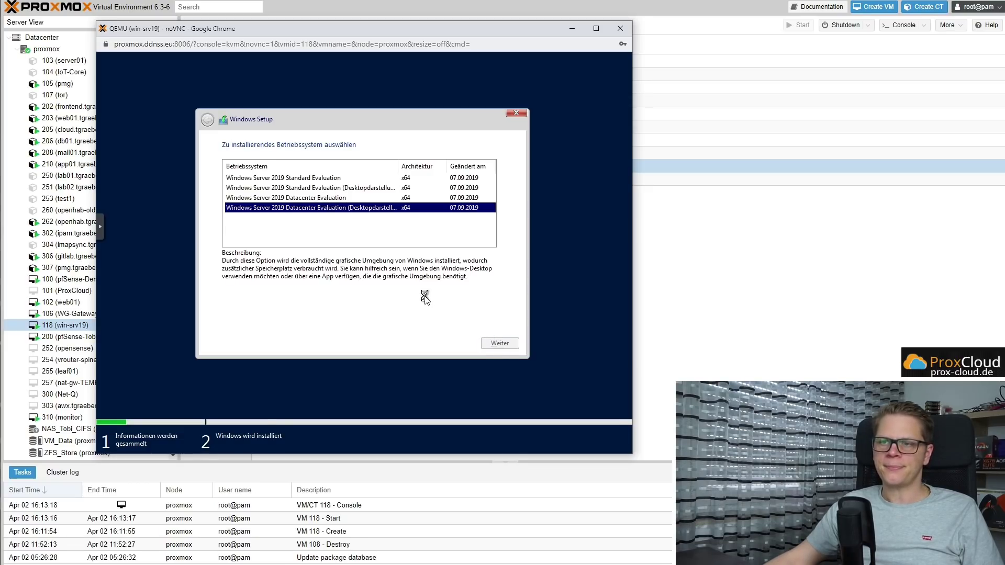
- Accept the licence terms and choose the custom (Benutzerdefiniert) installation type
{"action": "left_click", "coordinate": [306, 321]}
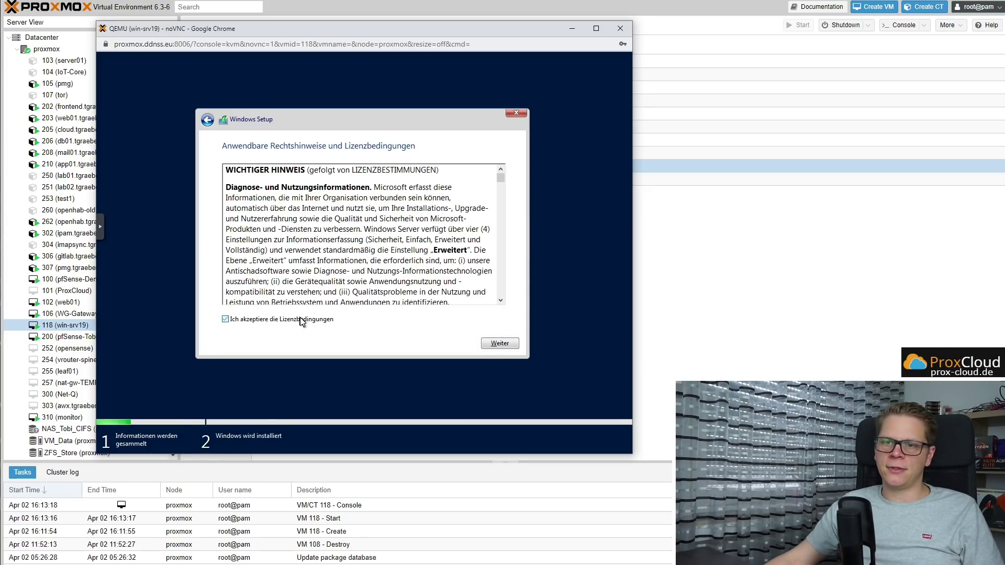
{"action": "left_click", "coordinate": [497, 345]}
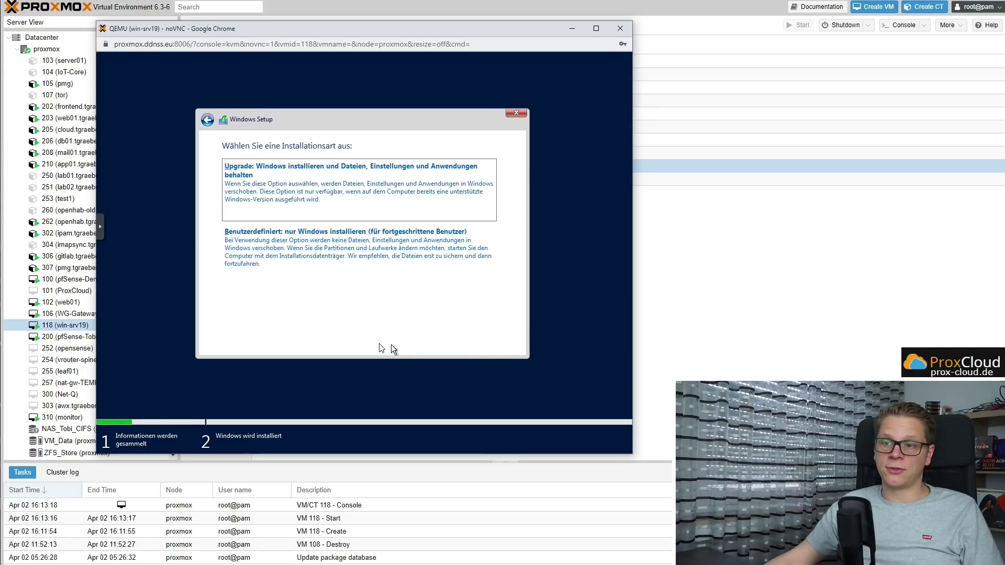
{"action": "left_click", "coordinate": [328, 244]}
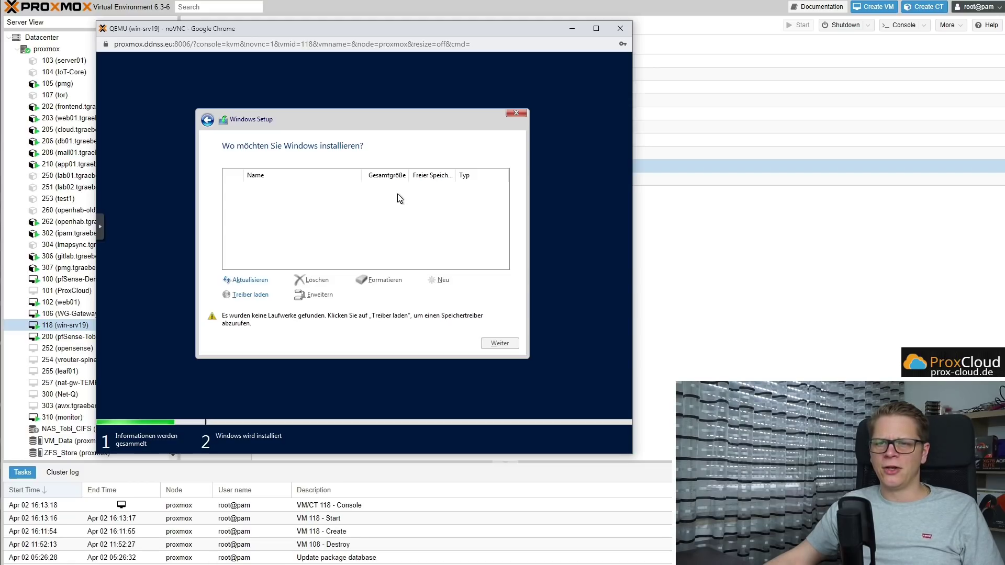
- Load the Red Hat VirtIO SCSI pass-through controller driver from vioscsi\2k19\amd64 on the virtio-win-0.1.185 CD
{"action": "left_click", "coordinate": [252, 294]}
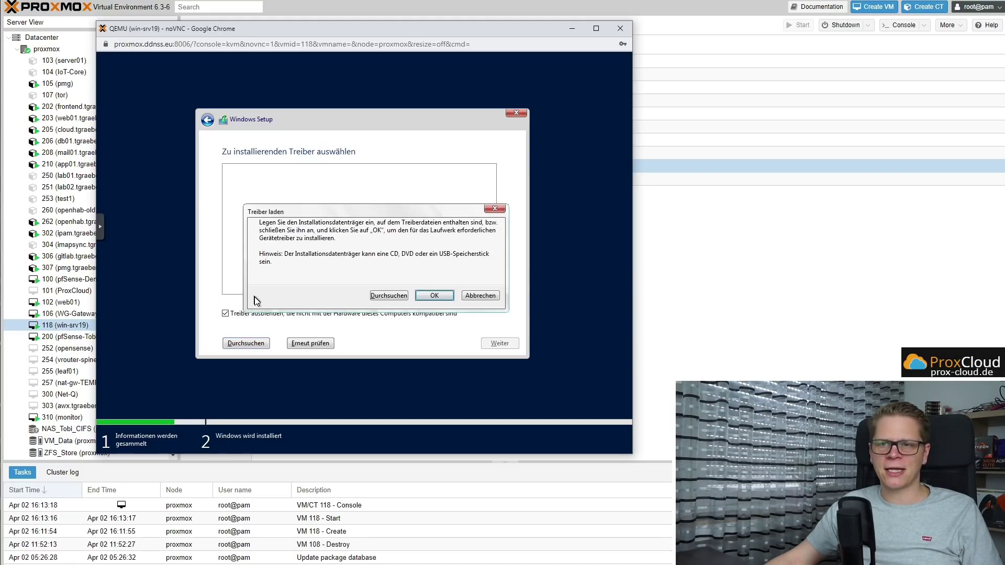
{"action": "left_click", "coordinate": [390, 295]}
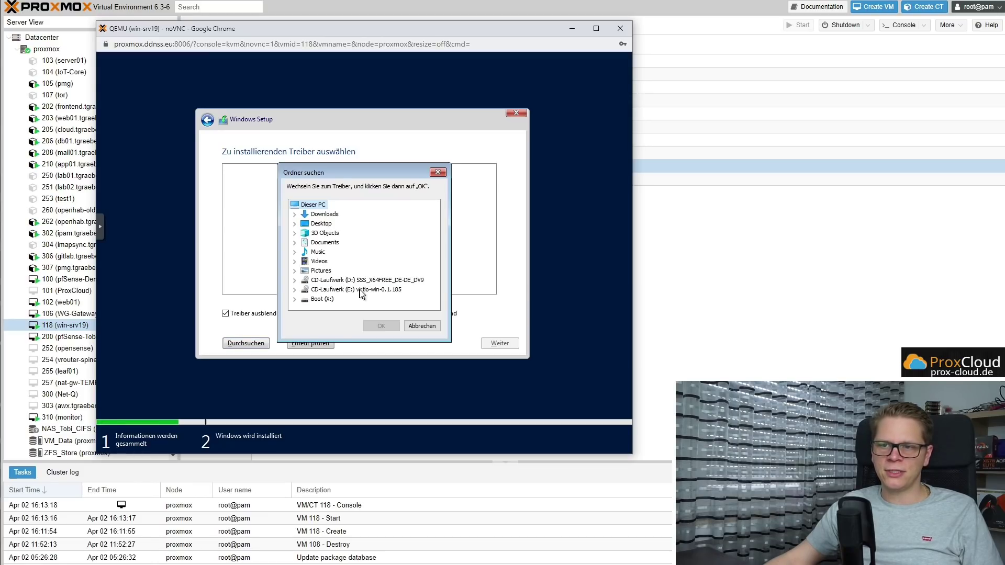
{"action": "left_click", "coordinate": [313, 290]}
{"action": "left_click", "coordinate": [295, 290]}
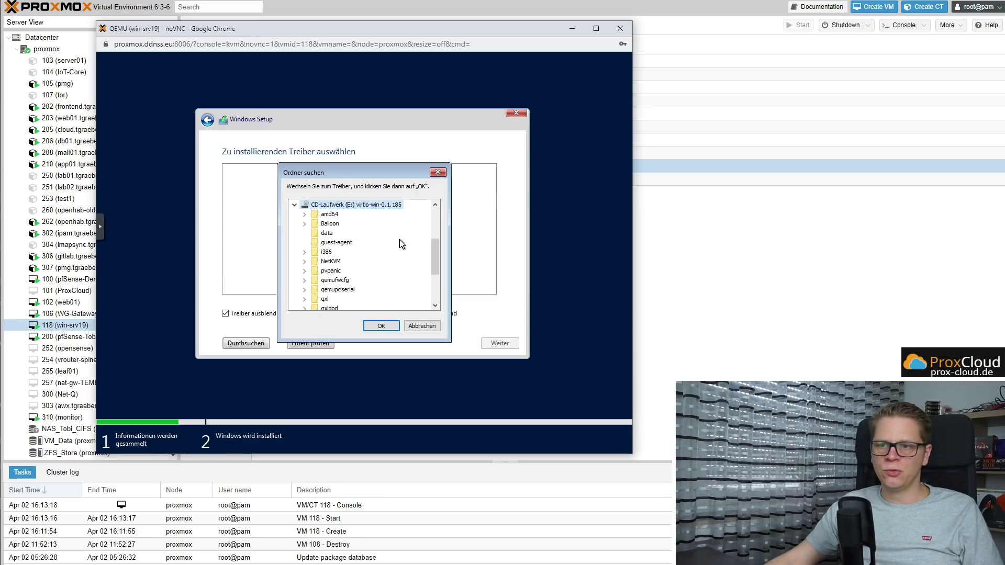
{"action": "scroll", "coordinate": [400, 240], "scroll_direction": "down", "scroll_amount": 3}
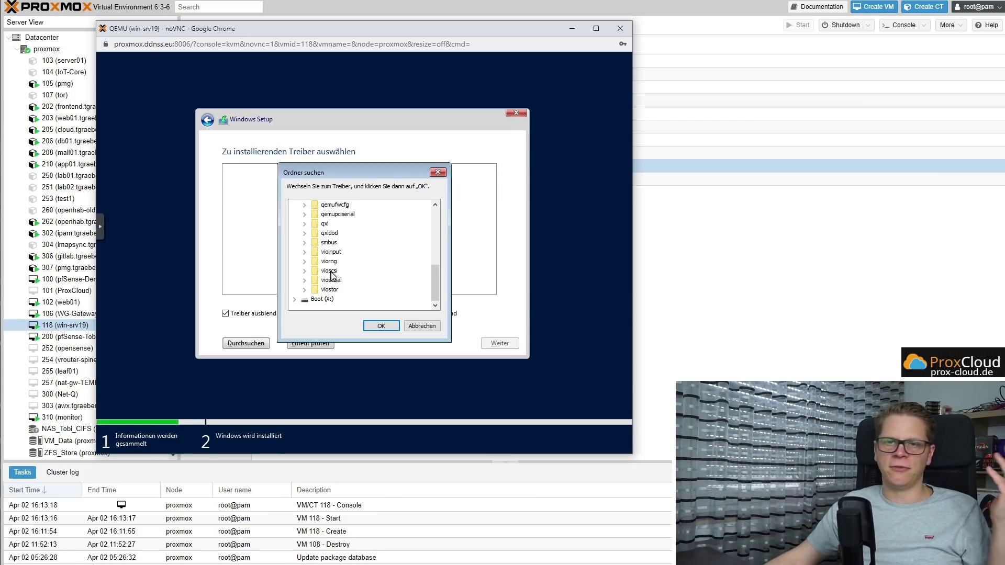
{"action": "left_click", "coordinate": [304, 271]}
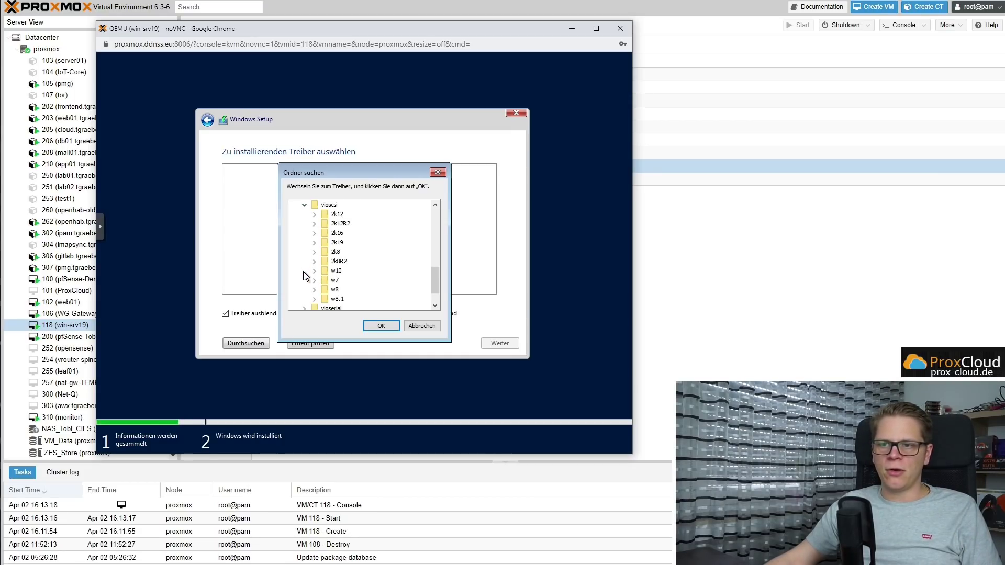
{"action": "left_click", "coordinate": [315, 242]}
{"action": "left_click", "coordinate": [349, 252]}
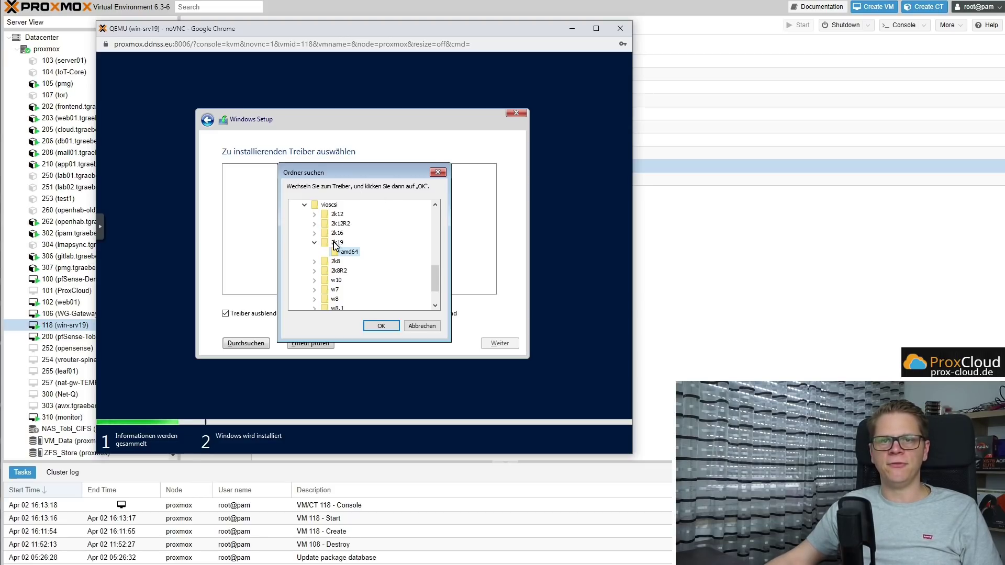
{"action": "left_click", "coordinate": [381, 326]}
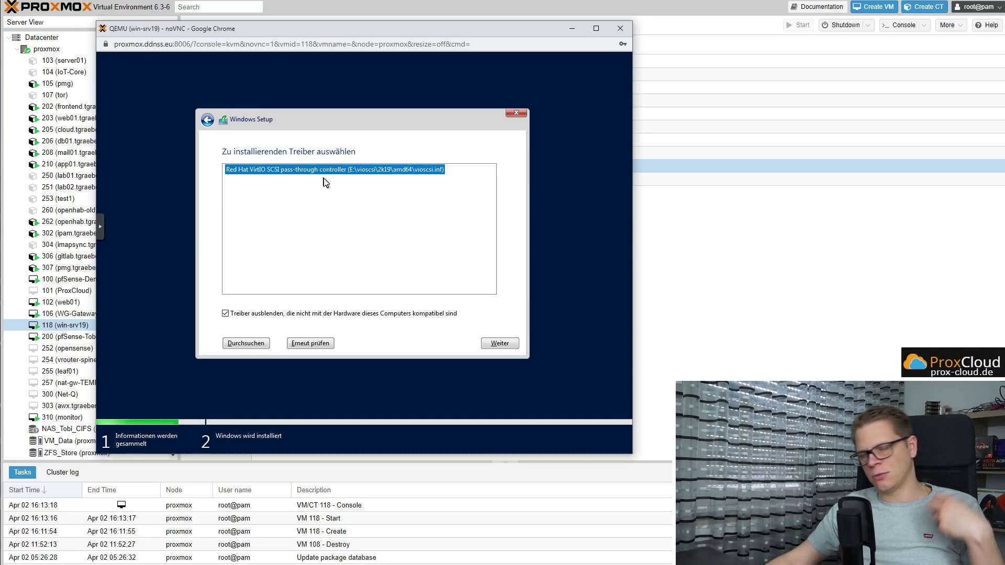
{"action": "left_click", "coordinate": [494, 343]}
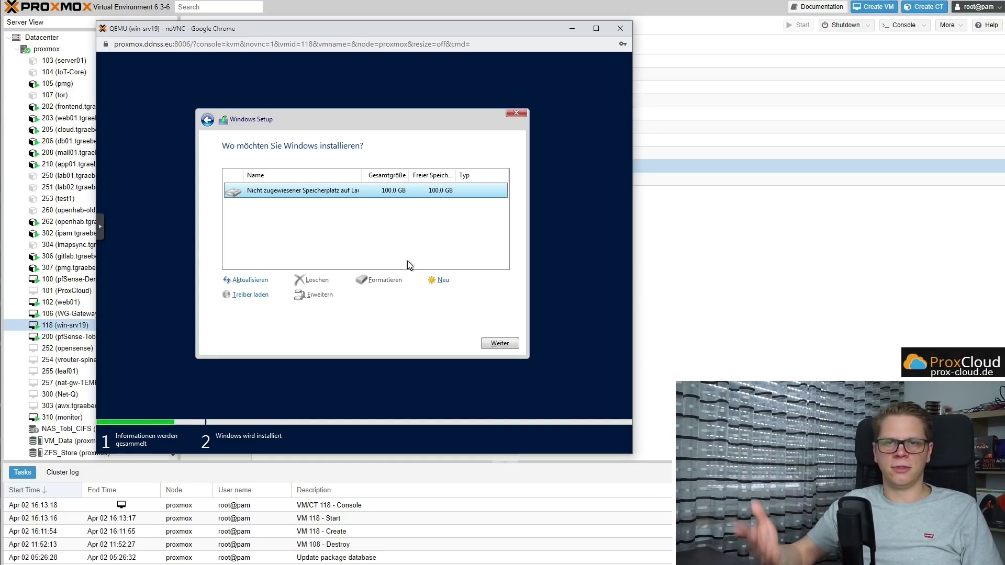
- Create a partition from all the unallocated space on drive 0 and install Windows on the primary partition
{"action": "left_click", "coordinate": [441, 280]}
{"action": "left_click", "coordinate": [460, 294]}
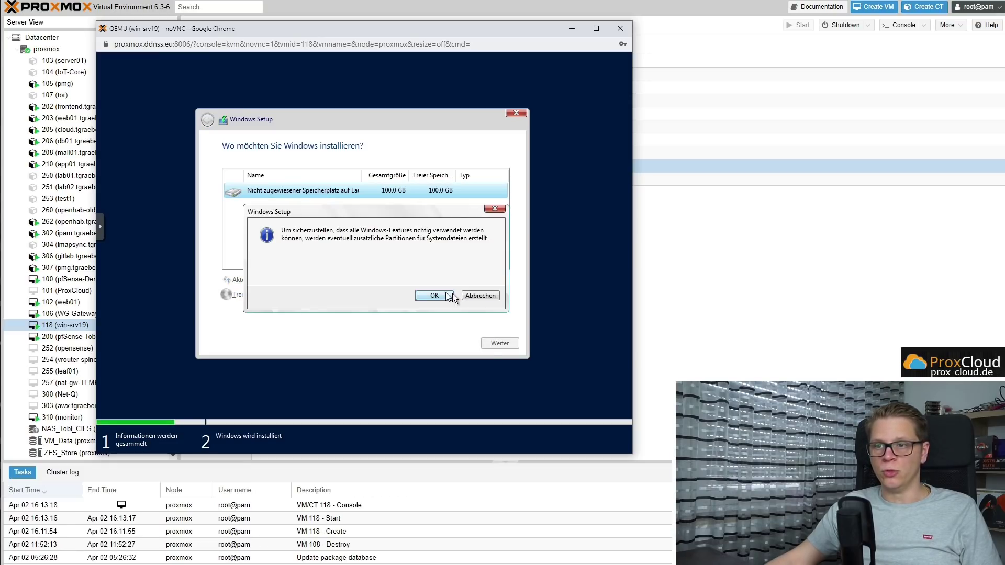
{"action": "left_click", "coordinate": [439, 294]}
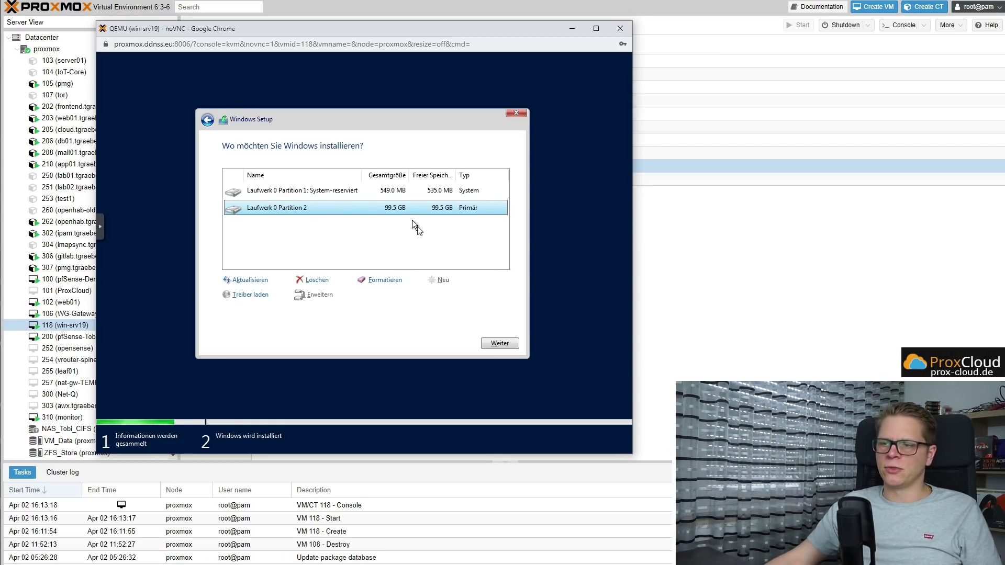
{"action": "left_click", "coordinate": [500, 343]}
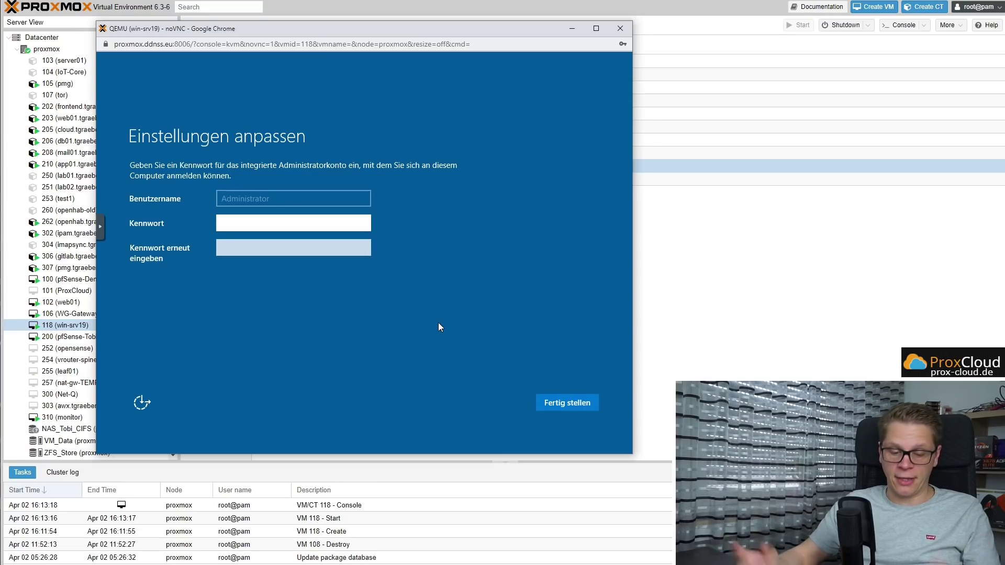
- Enter and repeat the password for the built-in Administrator account and finish the setup
{"action": "type", "text": "•••••••"}
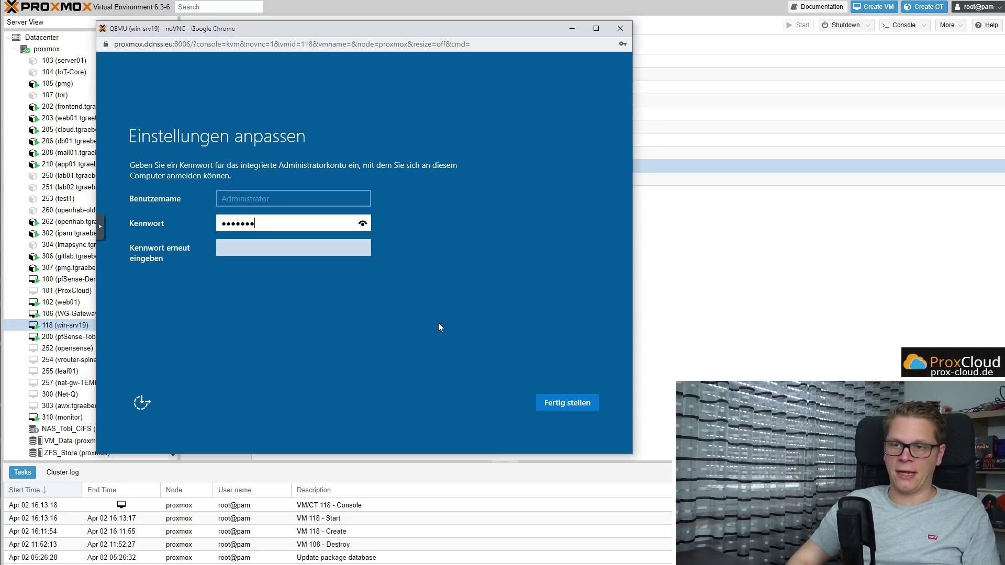
{"action": "type", "text": "•"}
{"action": "key", "text": "Tab"}
{"action": "type", "text": "•"}
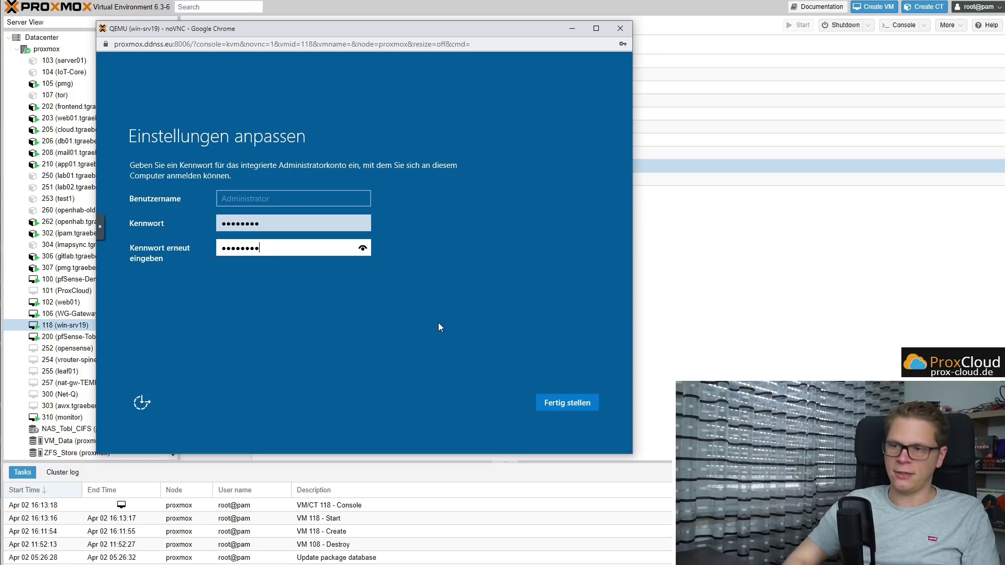
{"action": "left_click", "coordinate": [554, 404]}
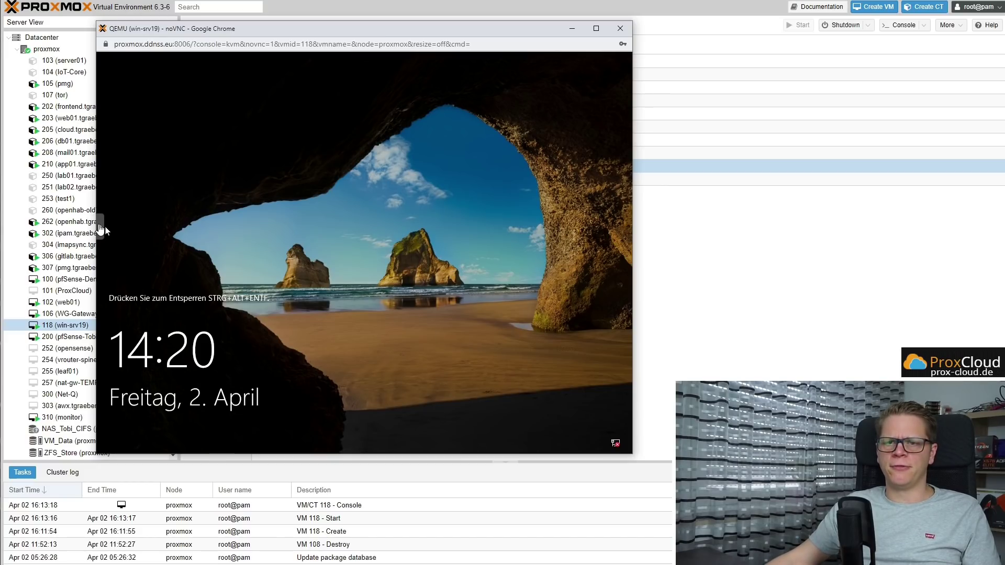
- Send the unlock key combination to the virtual machine and sign in as Administrator with the account password
{"action": "left_click", "coordinate": [100, 226]}
{"action": "left_click", "coordinate": [108, 226]}
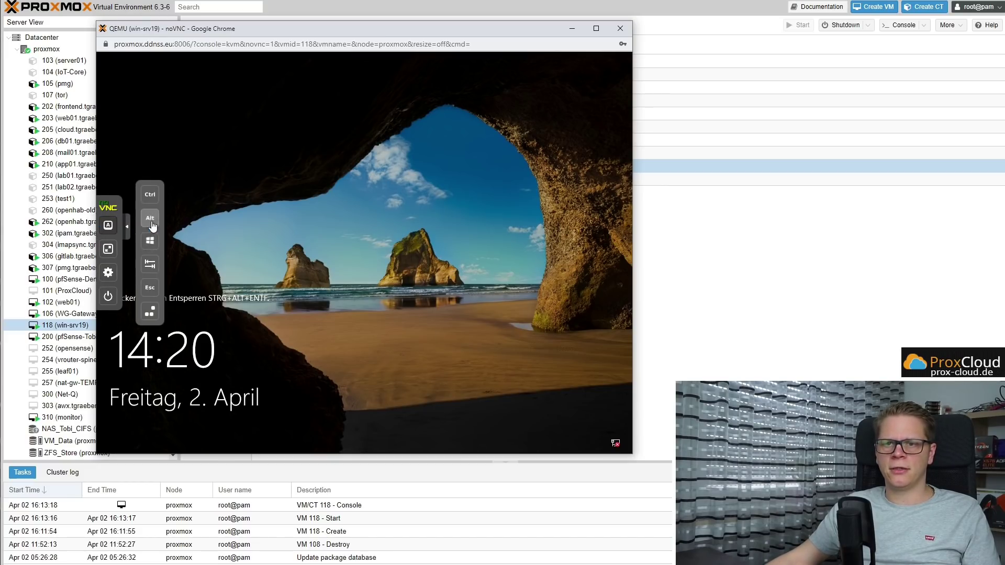
{"action": "left_click", "coordinate": [151, 313]}
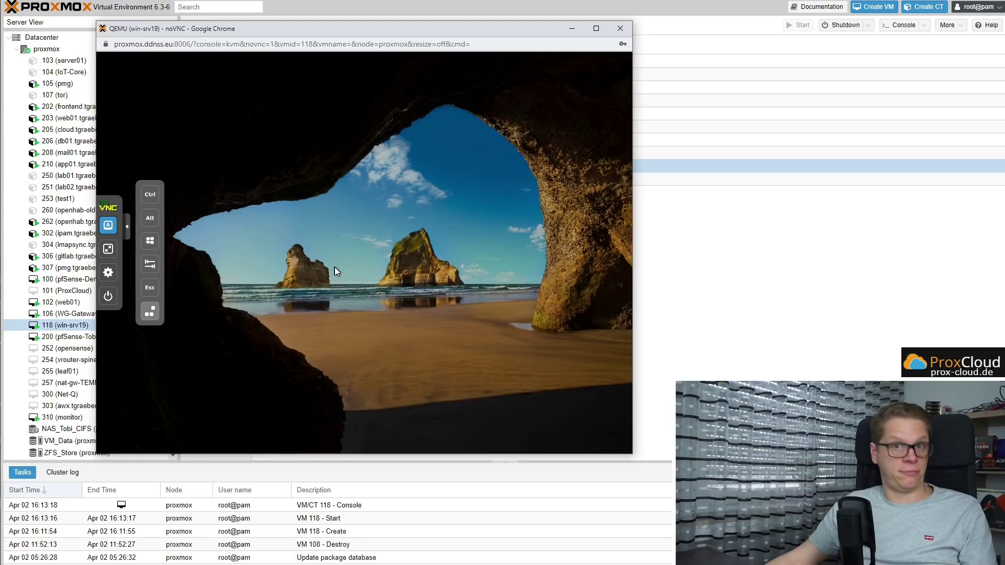
{"action": "type", "text": "••"}
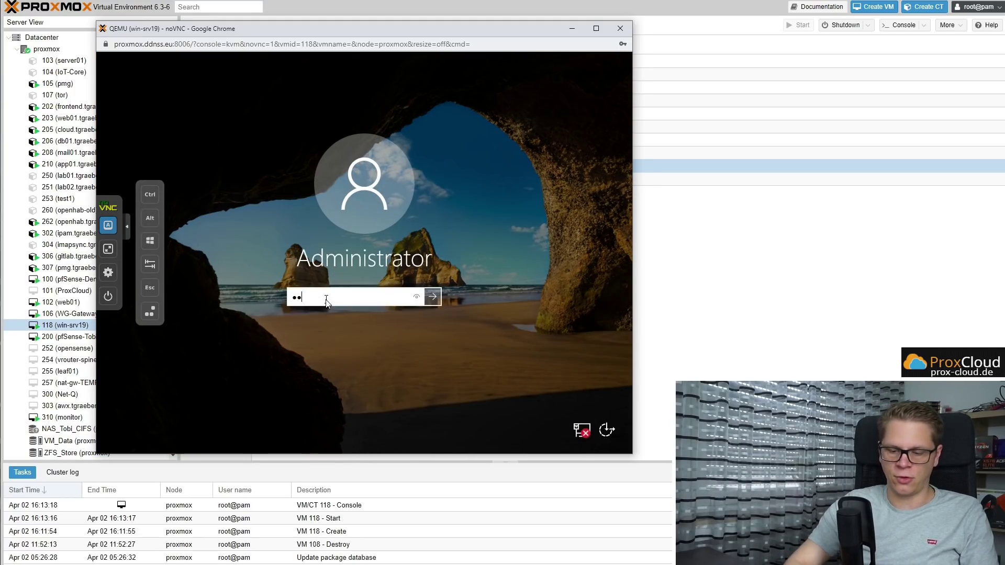
{"action": "type", "text": "•••••••"}
{"action": "key", "text": "Return"}
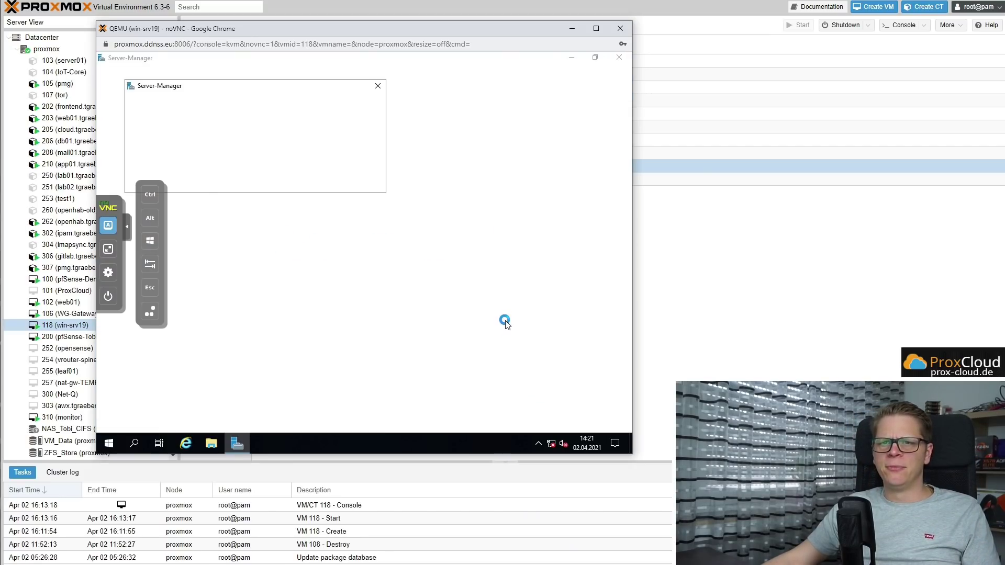
- Close Server Manager and its notice, and open the Windows Device Manager
{"action": "left_click", "coordinate": [377, 86]}
{"action": "left_click", "coordinate": [614, 59]}
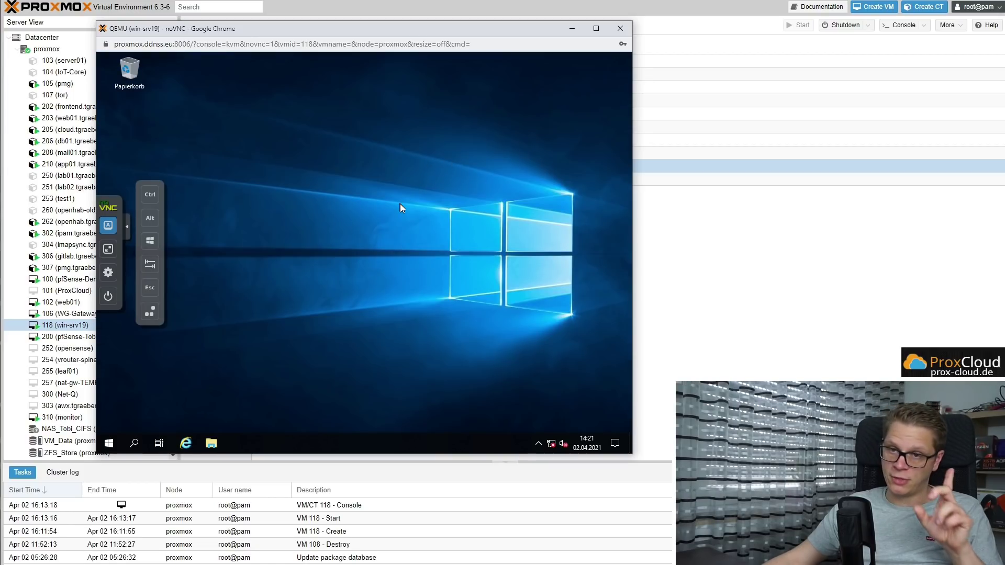
{"action": "left_click", "coordinate": [128, 227]}
{"action": "right_click", "coordinate": [112, 444]}
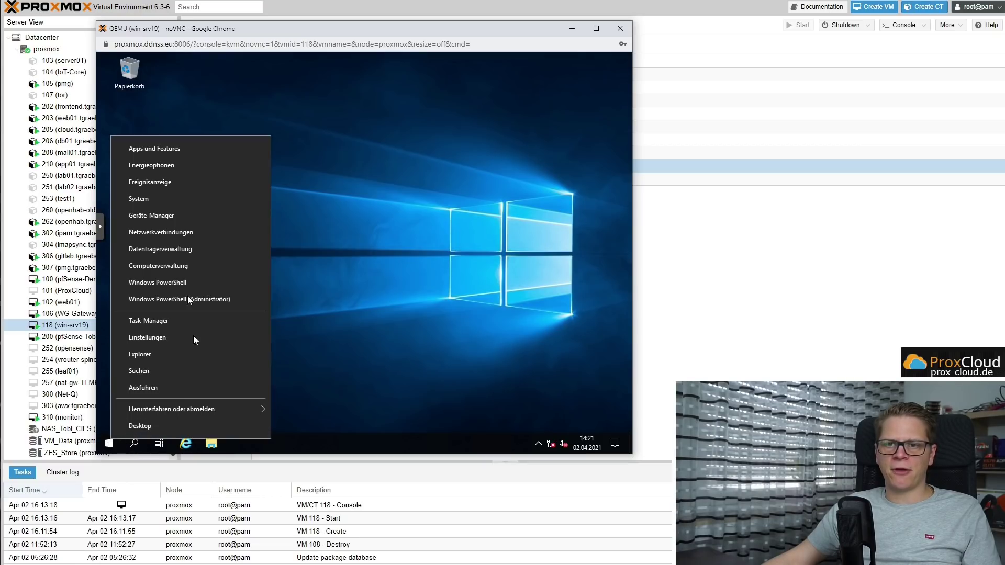
{"action": "left_click", "coordinate": [166, 215]}
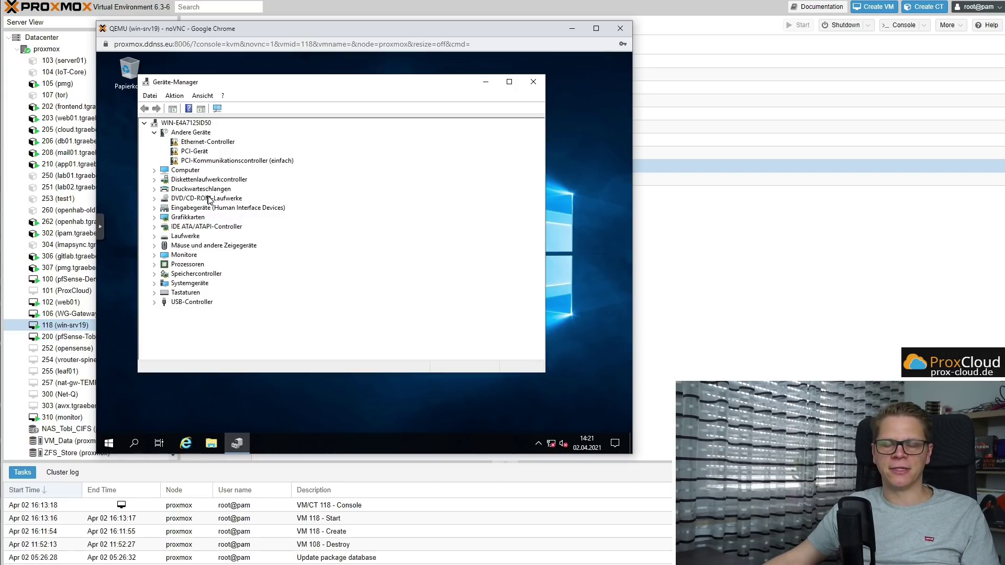
- Update the Ethernet-Controller driver from the computer, choosing the folder E:\NetKVM\2k19\amd64 on the virtio-win CD as the search location
{"action": "right_click", "coordinate": [193, 145]}
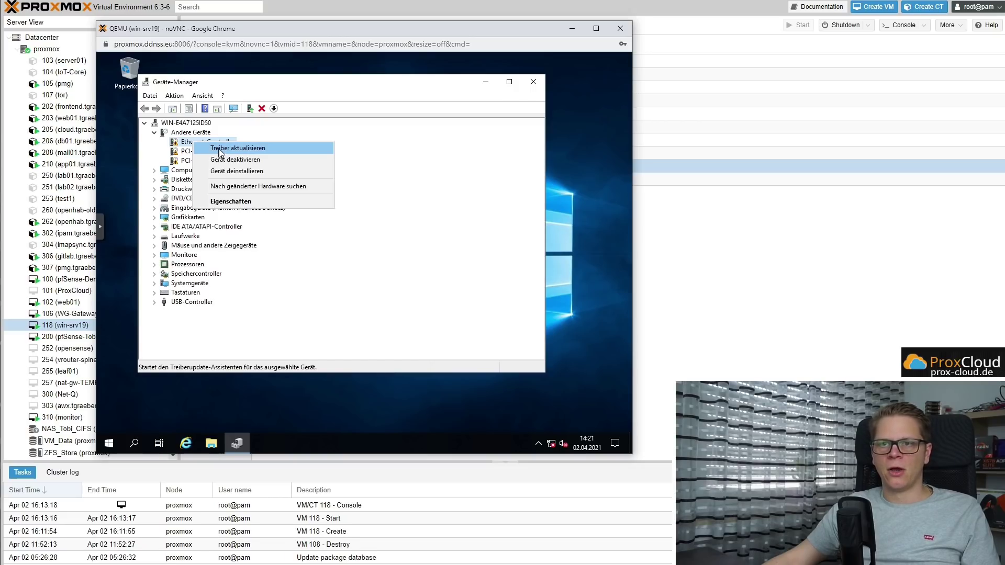
{"action": "left_click", "coordinate": [232, 148]}
{"action": "left_click", "coordinate": [289, 270]}
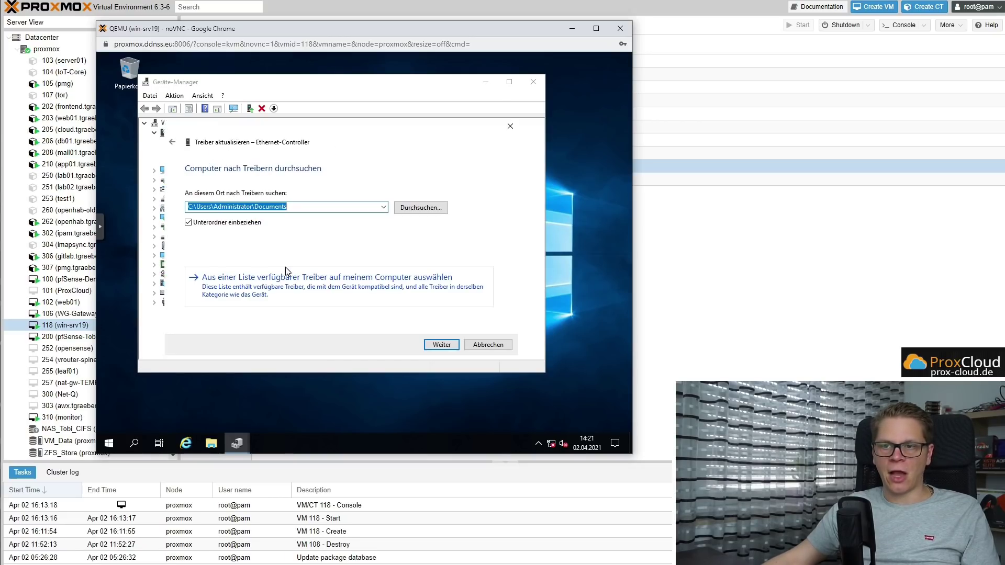
{"action": "left_click", "coordinate": [419, 208]}
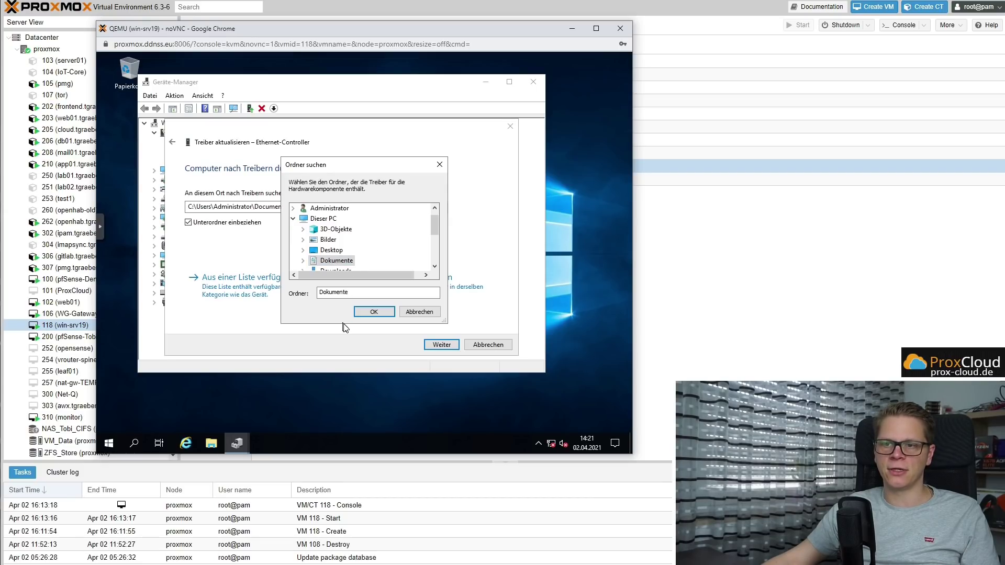
{"action": "left_click_drag", "start_coordinate": [344, 323], "coordinate": [344, 422]}
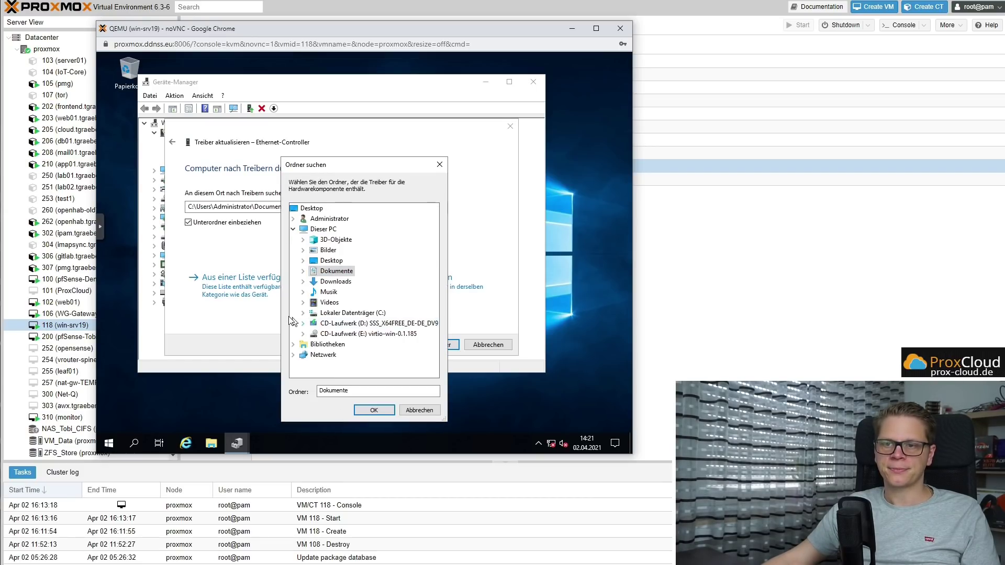
{"action": "left_click_drag", "start_coordinate": [281, 321], "coordinate": [182, 320]}
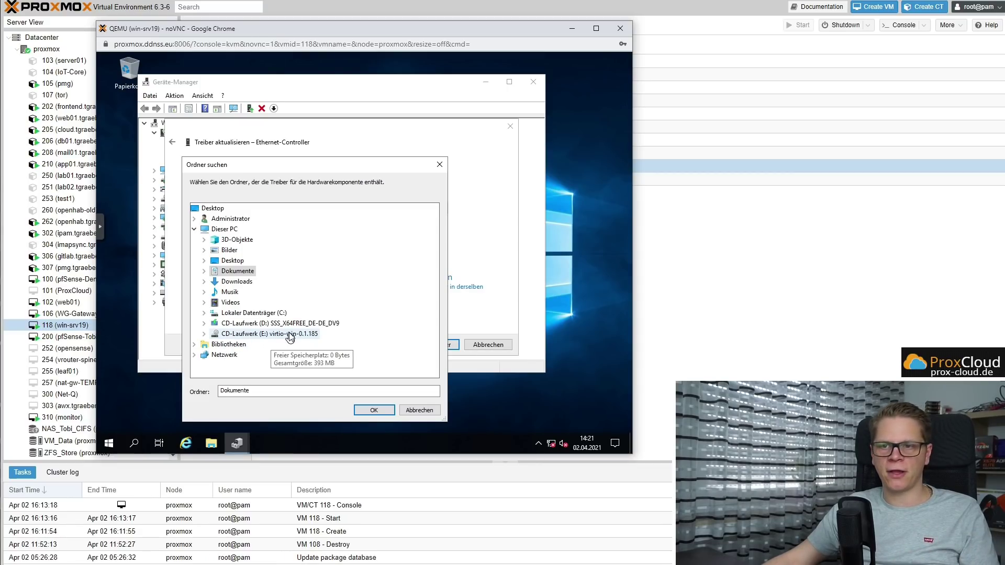
{"action": "double_click", "coordinate": [289, 335]}
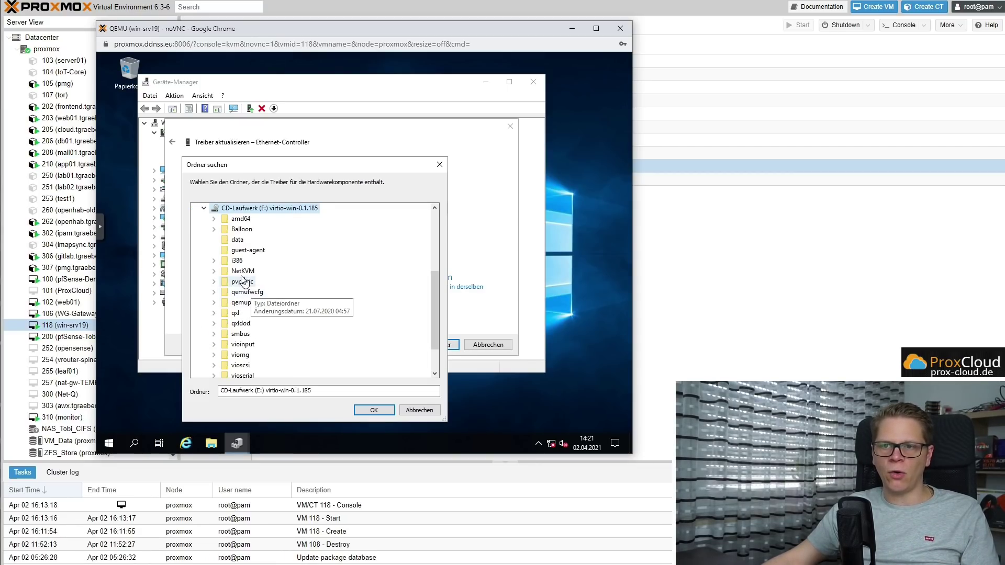
{"action": "left_click", "coordinate": [215, 271]}
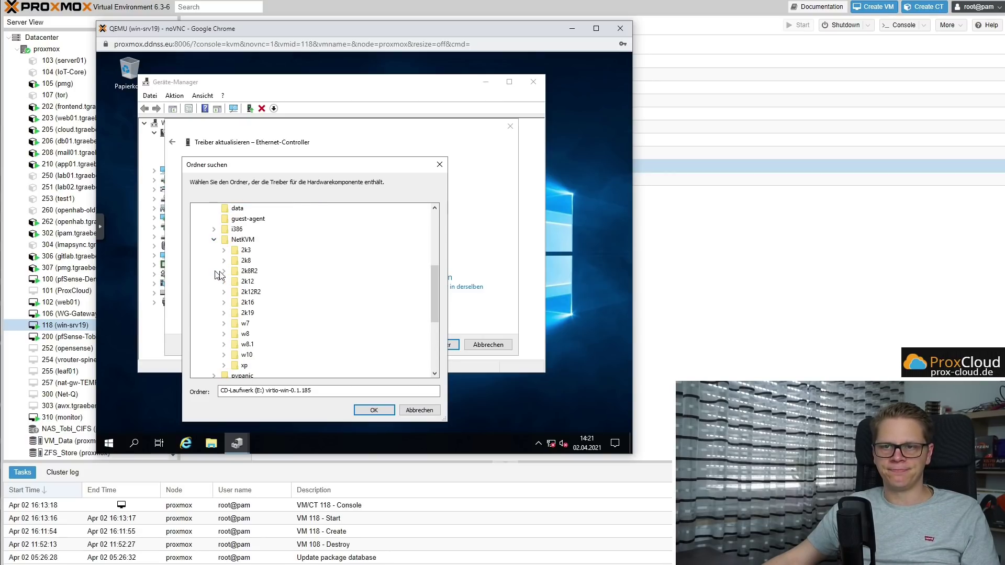
{"action": "left_click", "coordinate": [224, 313]}
{"action": "left_click", "coordinate": [260, 323]}
{"action": "left_click", "coordinate": [372, 410]}
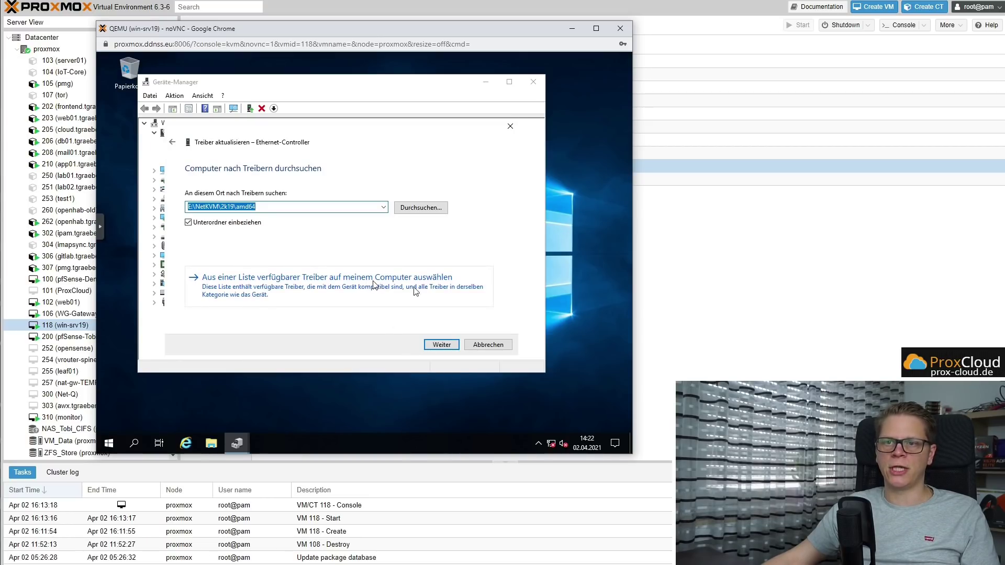
- Install the Red Hat VirtIO Ethernet Adapter driver, dismiss the network discovery prompt and close the driver wizard
{"action": "left_click", "coordinate": [442, 345]}
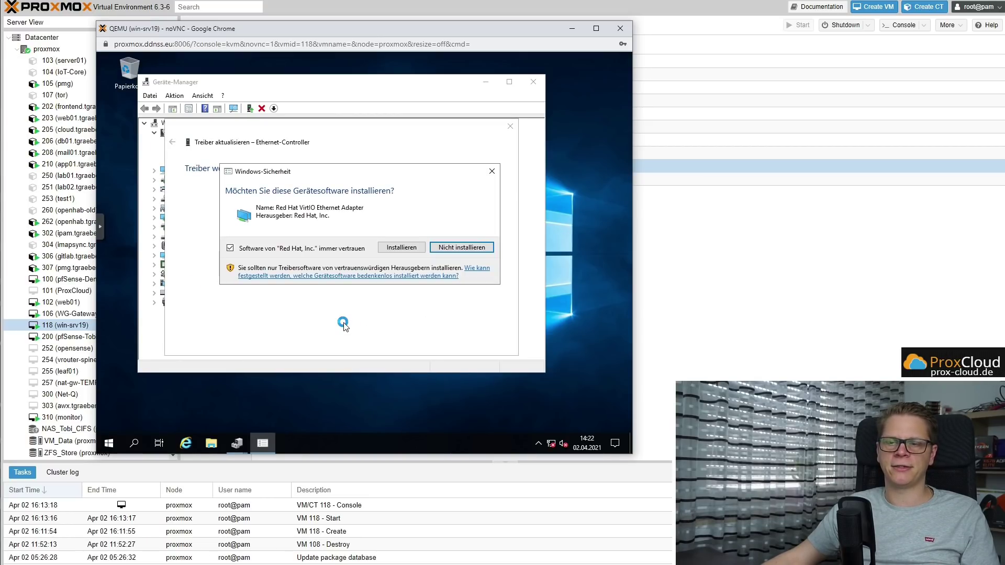
{"action": "left_click", "coordinate": [402, 248]}
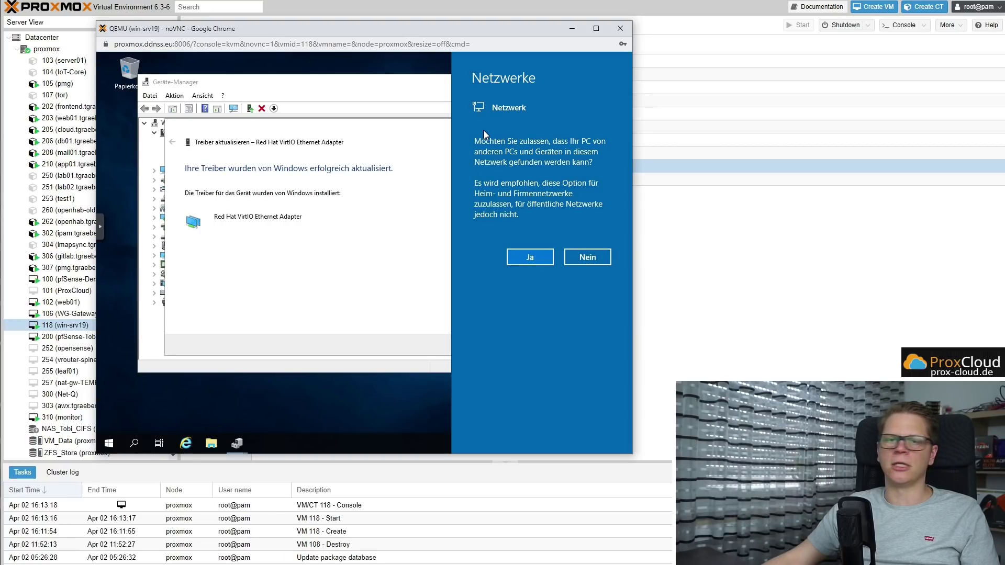
{"action": "left_click", "coordinate": [386, 268]}
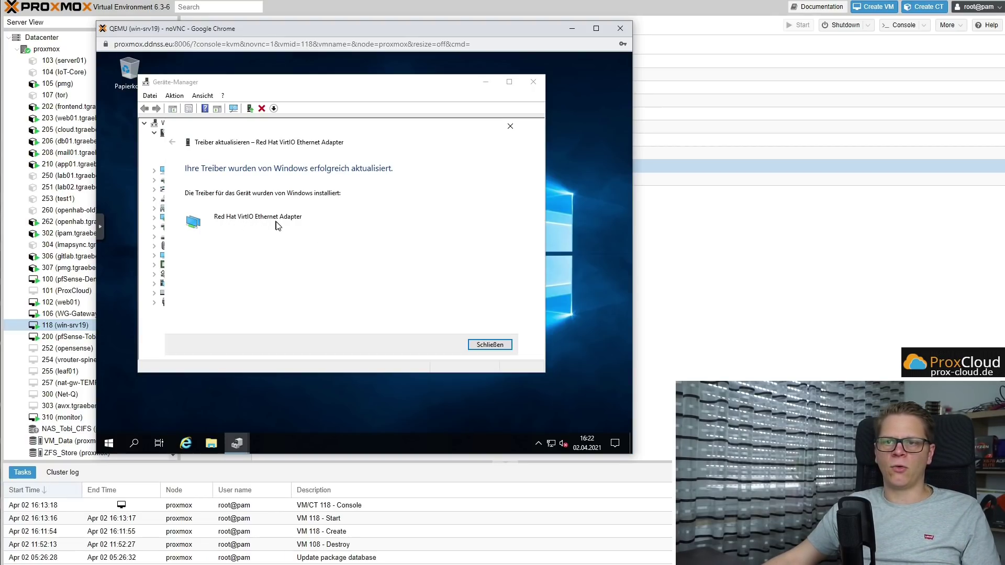
{"action": "left_click", "coordinate": [482, 347]}
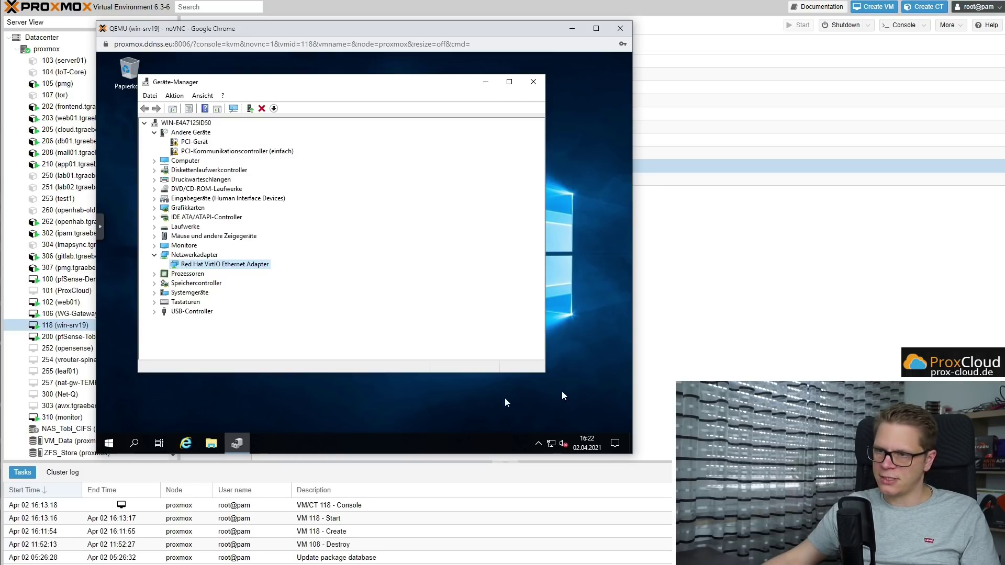
{"action": "mouse_move", "coordinate": [554, 450]}
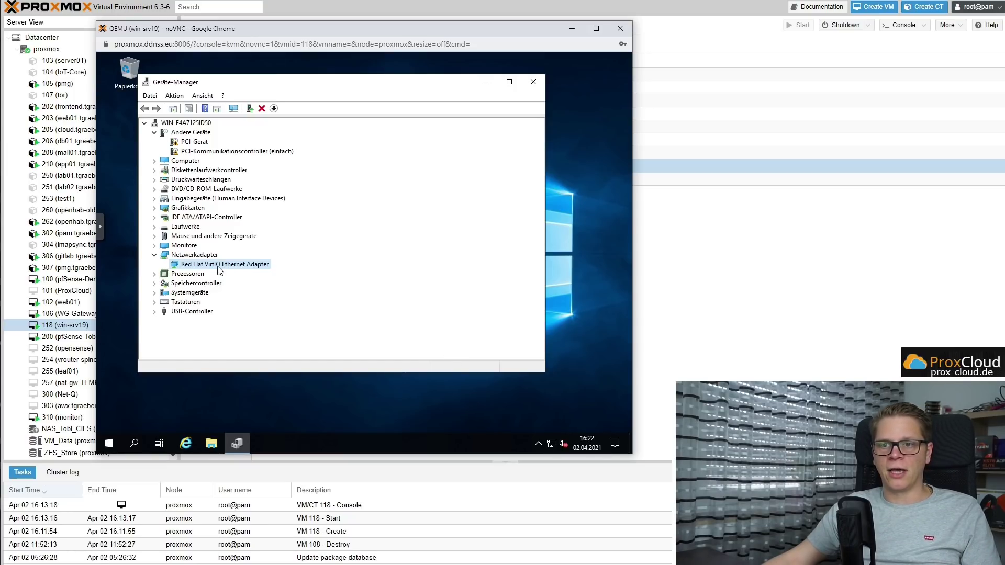
- Update the PCI-Gerät driver by searching the whole E:\ drive including subfolders, and close the wizard once installed
{"action": "left_click", "coordinate": [191, 143]}
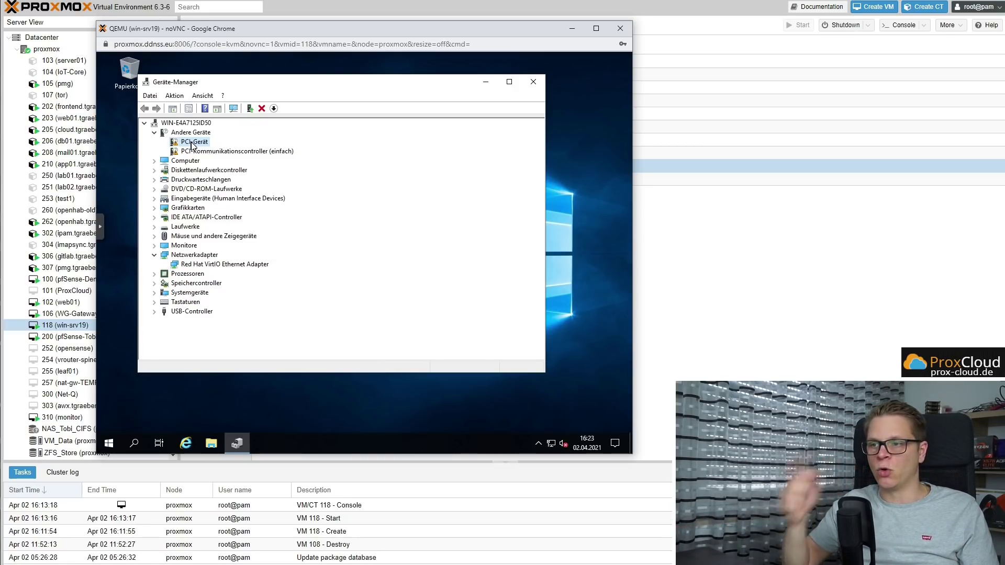
{"action": "right_click", "coordinate": [191, 145]}
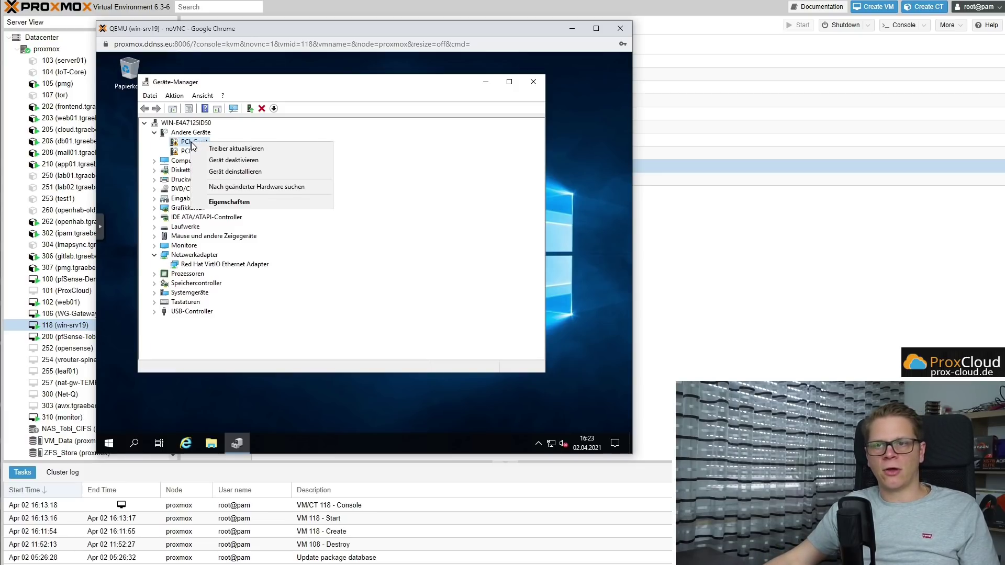
{"action": "left_click", "coordinate": [235, 148]}
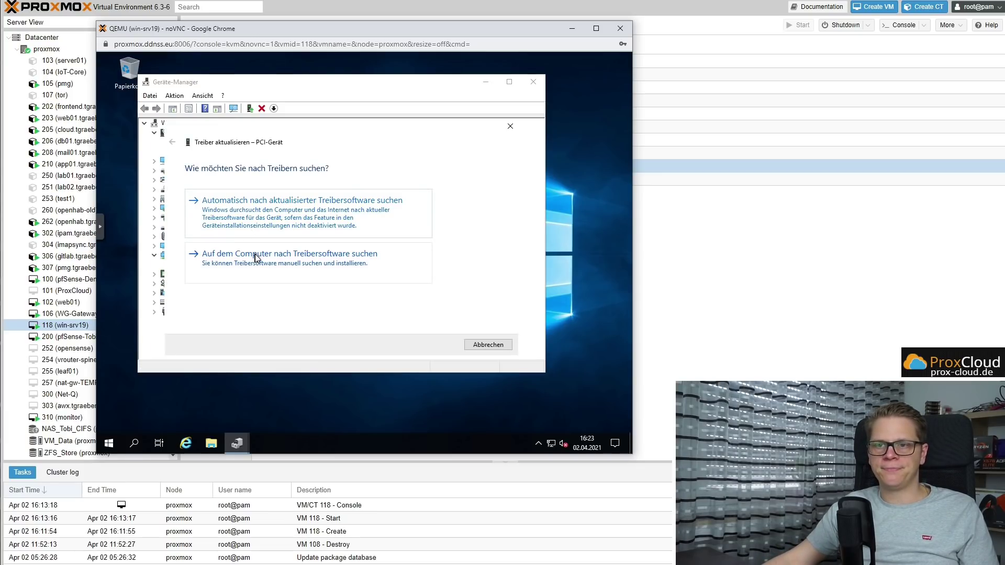
{"action": "left_click", "coordinate": [256, 257]}
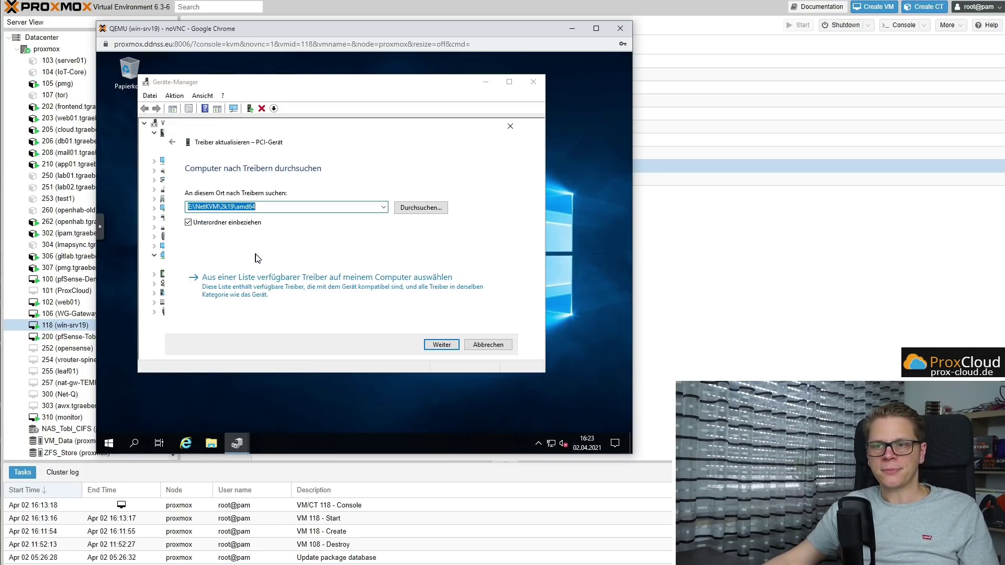
{"action": "left_click", "coordinate": [277, 208]}
{"action": "left_click_drag", "start_coordinate": [265, 202], "coordinate": [201, 206]}
{"action": "key", "text": "BackSpace"}
{"action": "key", "text": "BackSpace"}
{"action": "left_click", "coordinate": [479, 262]}
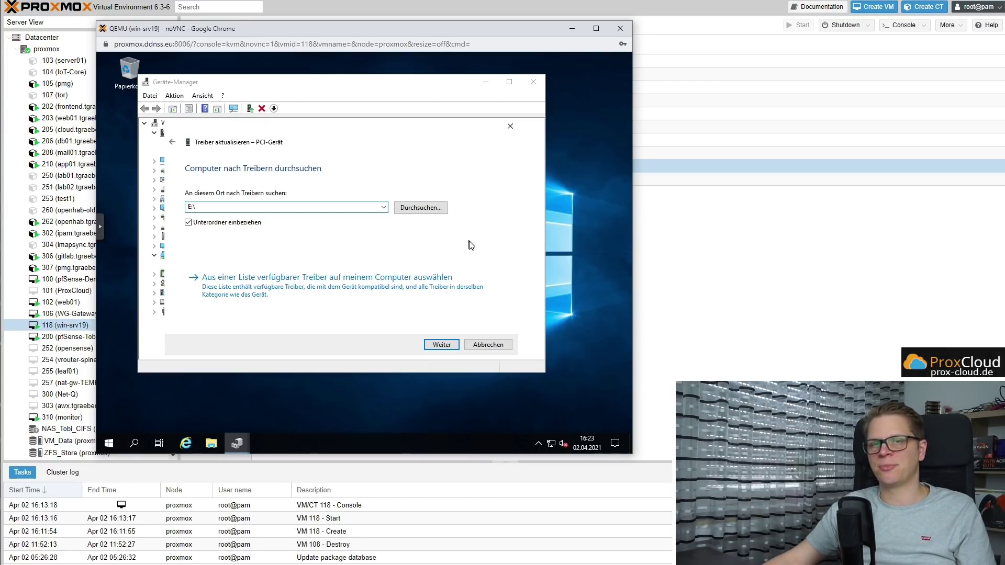
{"action": "left_click", "coordinate": [440, 346]}
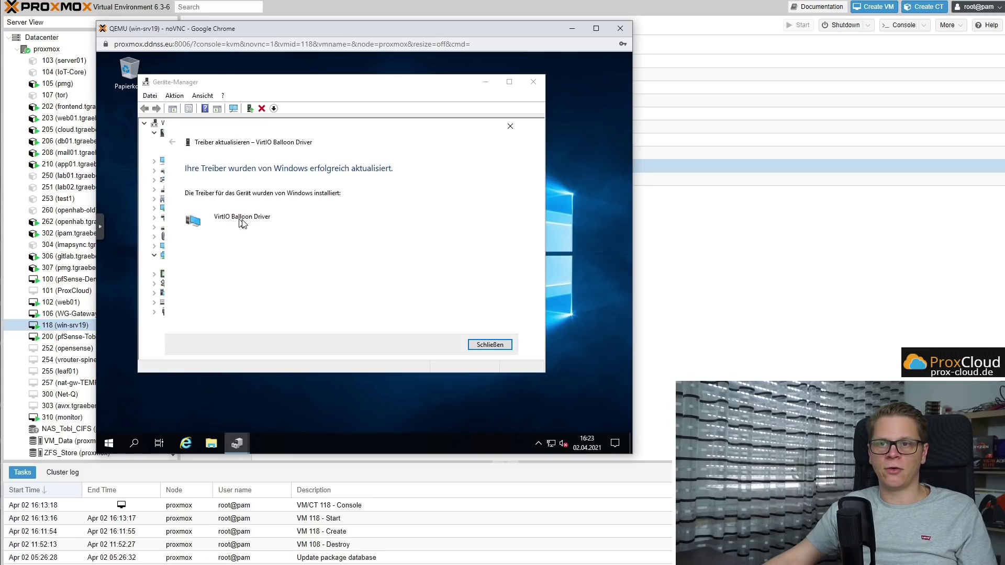
{"action": "left_click", "coordinate": [490, 345]}
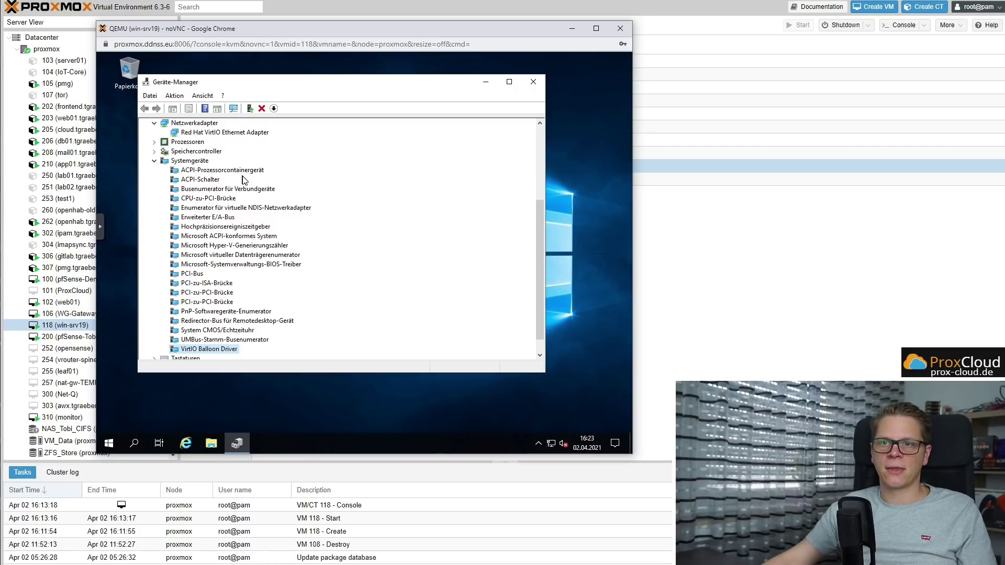
- Update the PCI-Kommunikationscontroller (einfach) driver from E:\ including subfolders, and close the Device Manager
{"action": "right_click", "coordinate": [211, 145]}
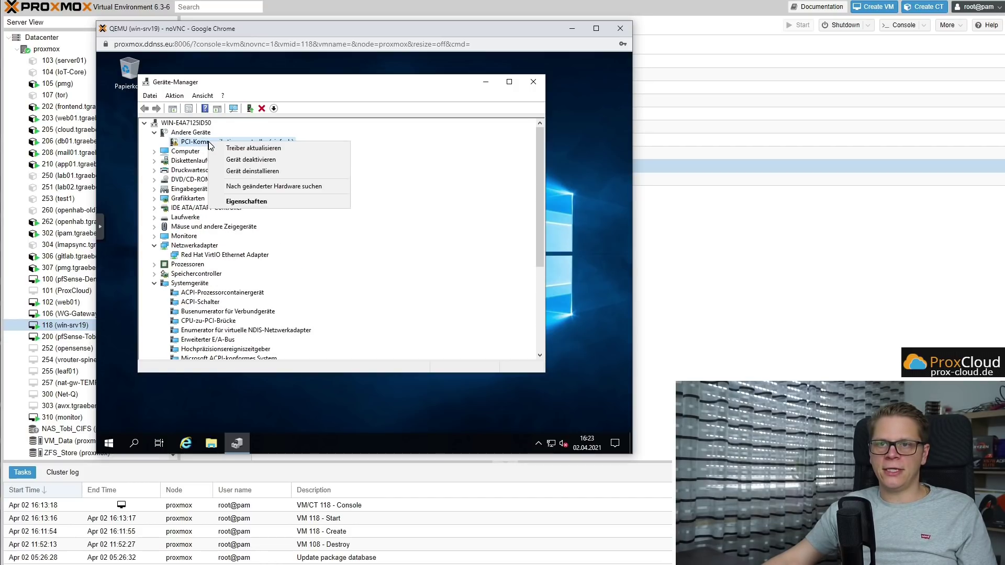
{"action": "left_click", "coordinate": [229, 149]}
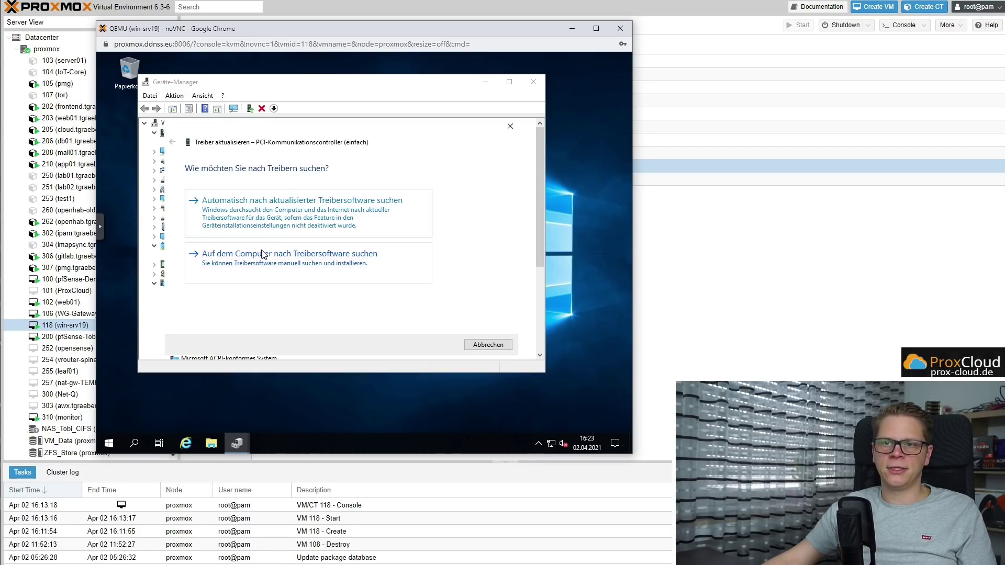
{"action": "left_click", "coordinate": [253, 265]}
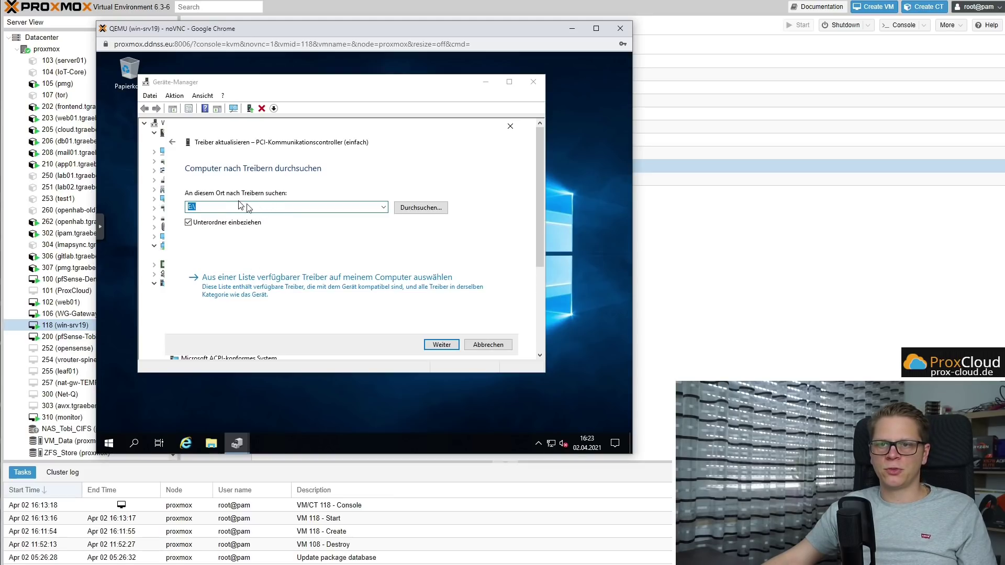
{"action": "left_click", "coordinate": [441, 344]}
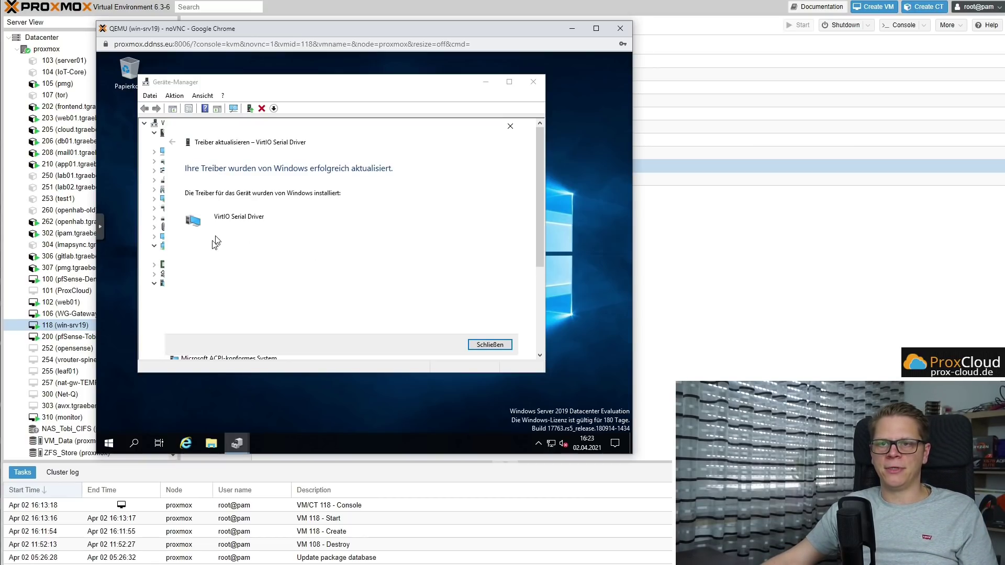
{"action": "left_click", "coordinate": [490, 344]}
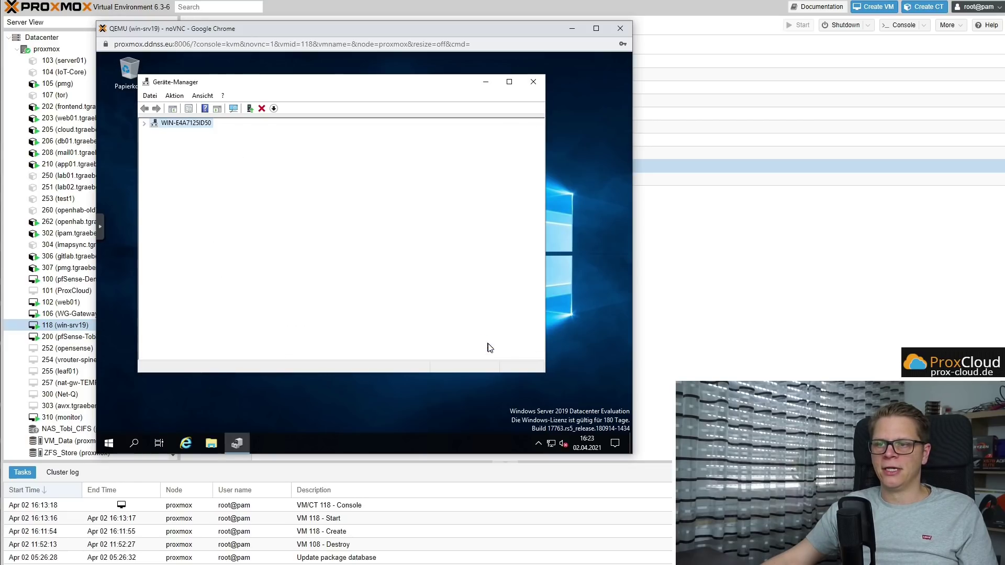
{"action": "left_click", "coordinate": [532, 86]}
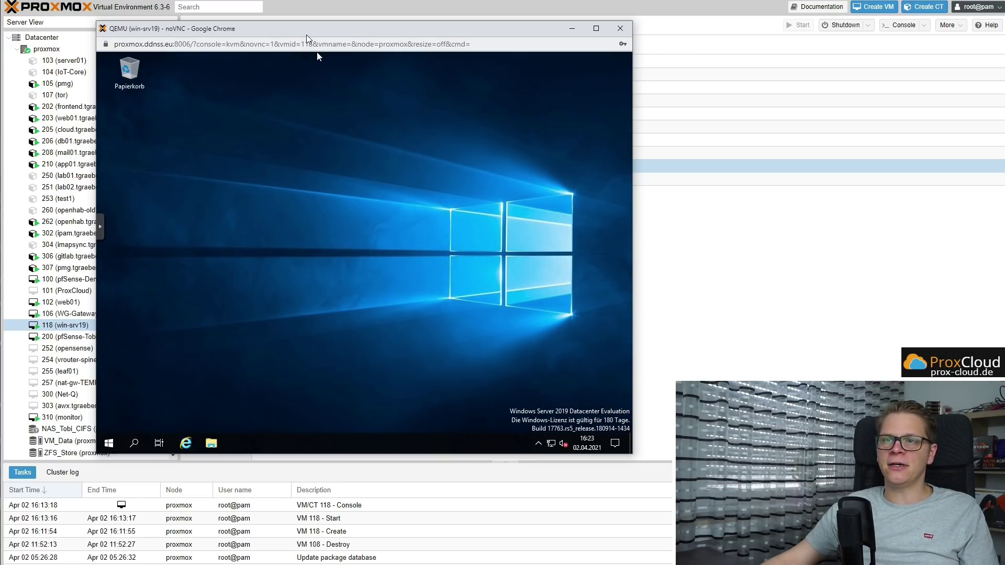
- Open the guest-agent folder on the virtio-win CD drive (E:) in File Explorer and run the qemu-ga-x86_64 installer
{"action": "left_click_drag", "start_coordinate": [299, 31], "coordinate": [321, 33]}
{"action": "left_click", "coordinate": [234, 445]}
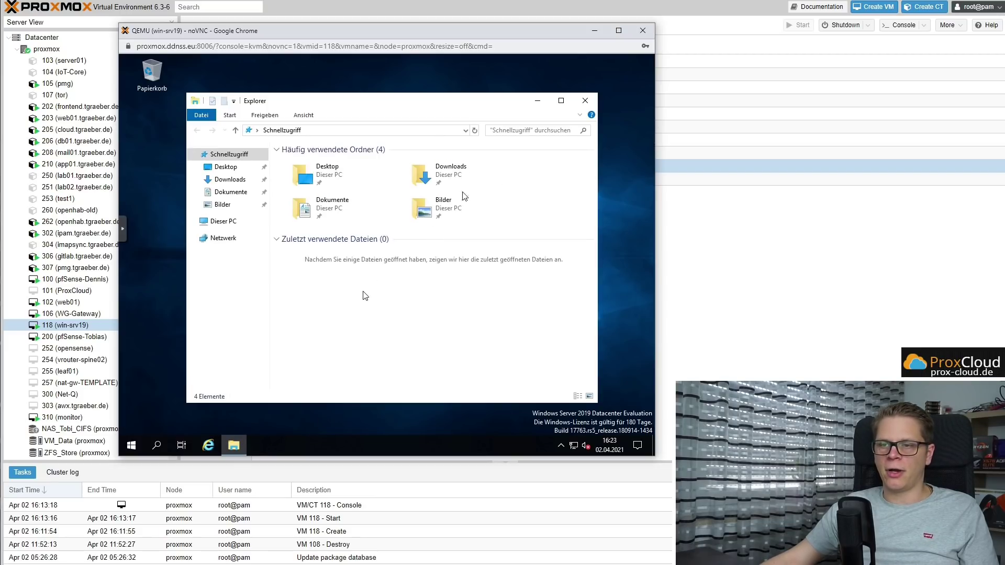
{"action": "left_click", "coordinate": [561, 100]}
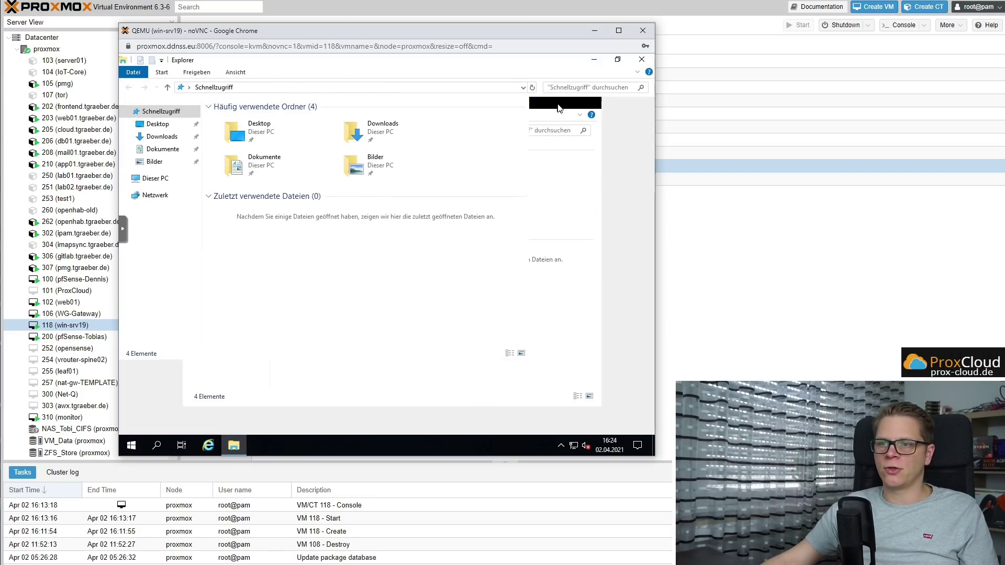
{"action": "left_click", "coordinate": [149, 181]}
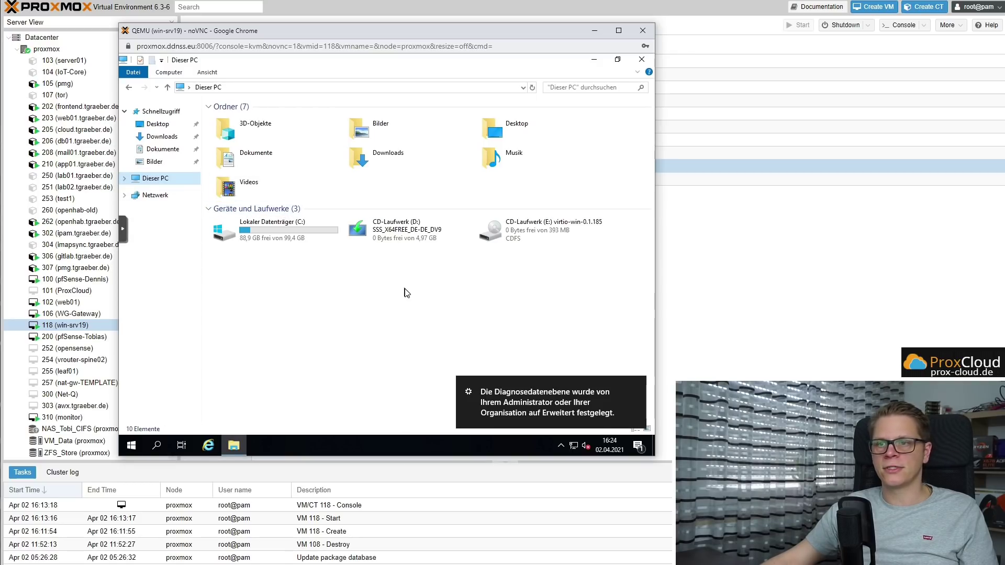
{"action": "double_click", "coordinate": [522, 237]}
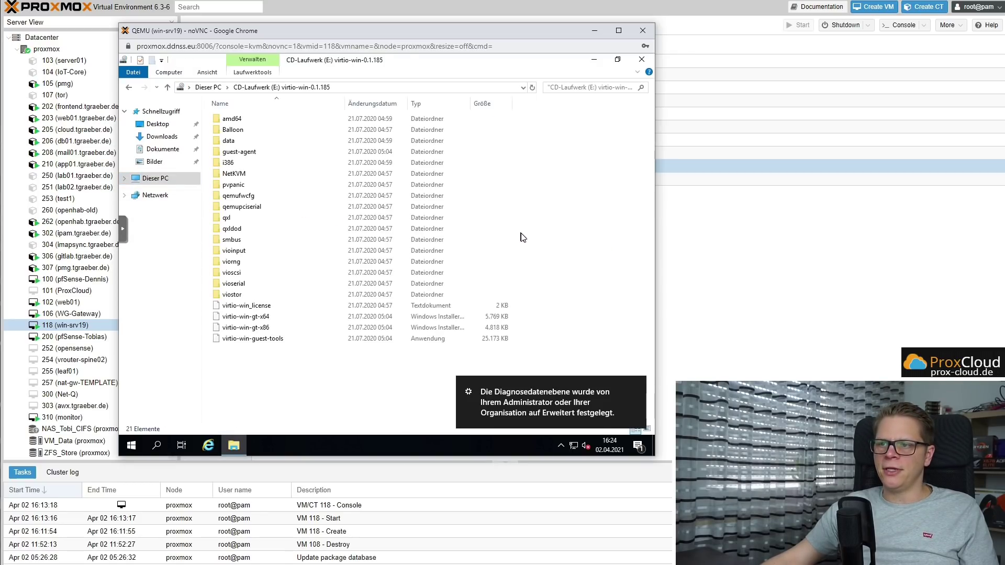
{"action": "double_click", "coordinate": [248, 154]}
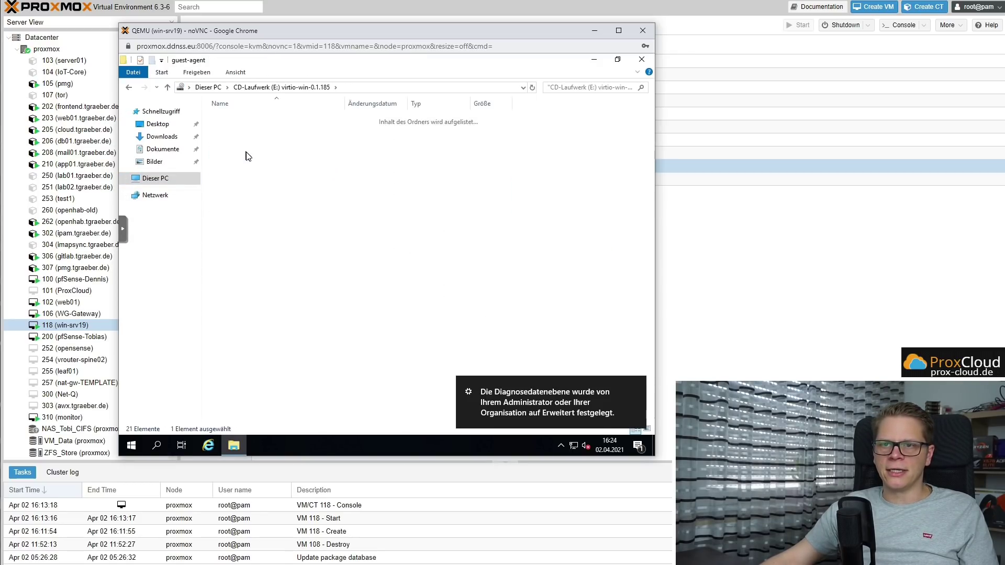
{"action": "left_click", "coordinate": [246, 130]}
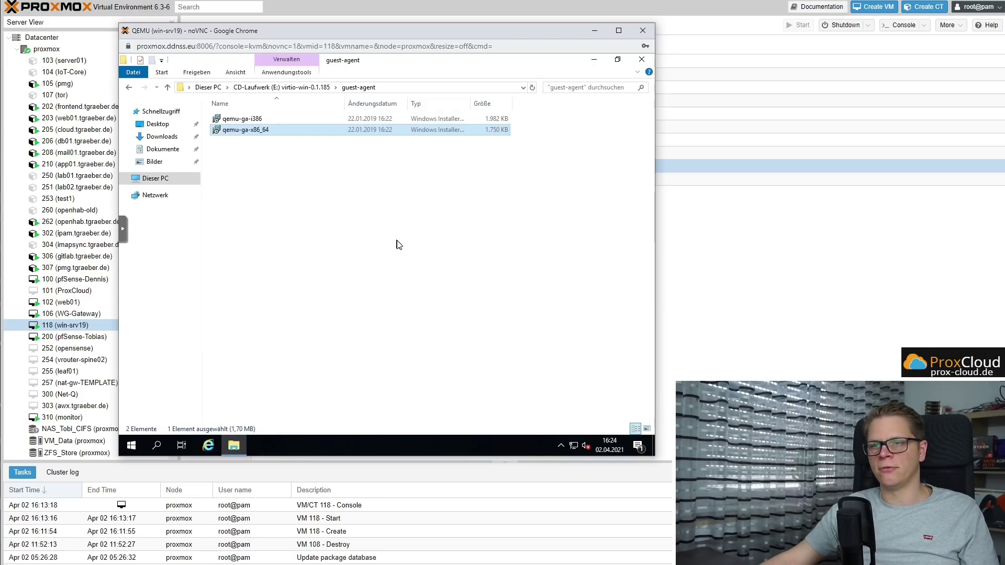
- Open Task Manager with full details to check the running background processes for the QEMU guest agent
{"action": "left_click", "coordinate": [397, 244]}
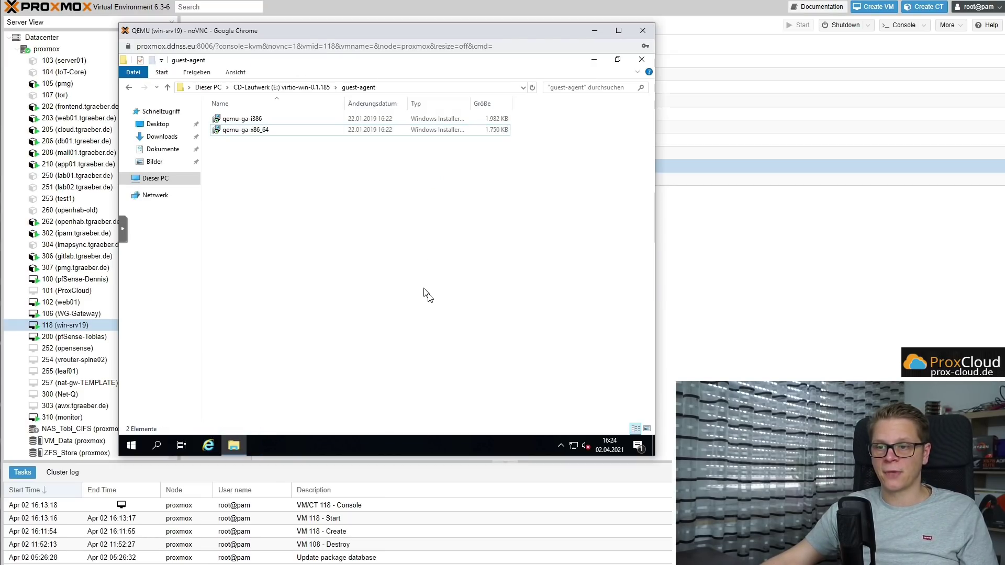
{"action": "right_click", "coordinate": [424, 440]}
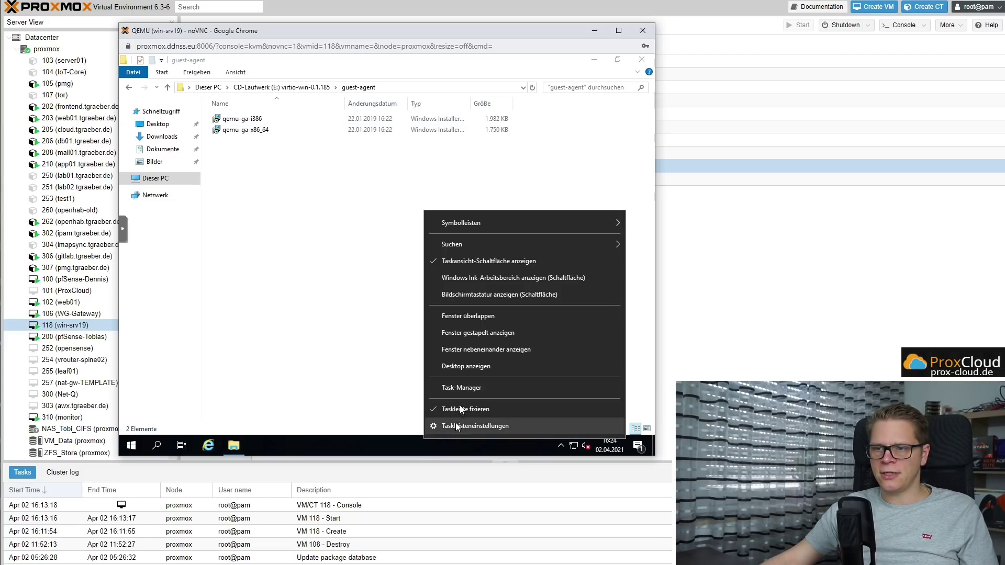
{"action": "left_click", "coordinate": [458, 385]}
{"action": "left_click", "coordinate": [230, 299]}
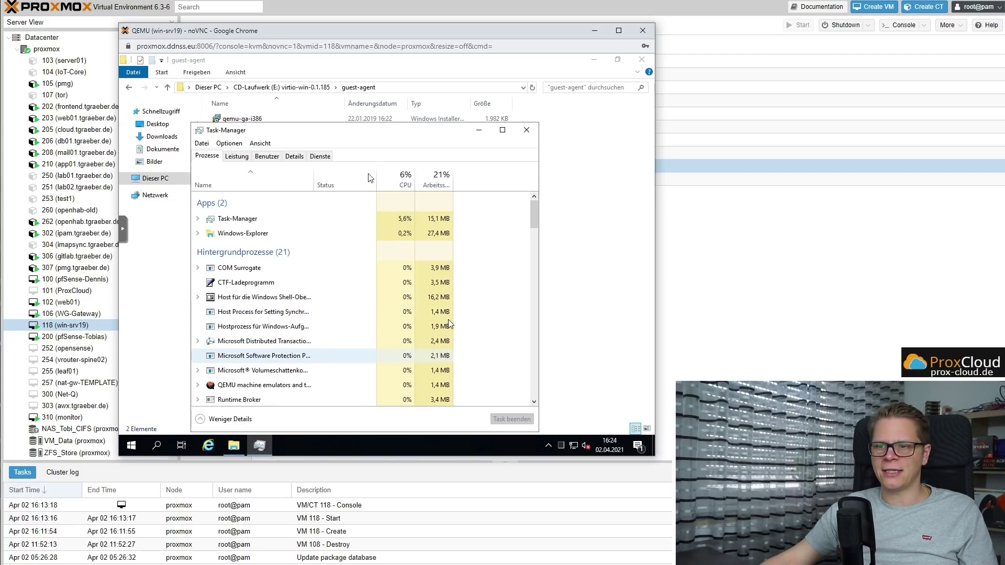
- Check the QEMU-GA service in the Task Manager's list of services
{"action": "left_click_drag", "start_coordinate": [333, 132], "coordinate": [312, 78]}
{"action": "left_click", "coordinate": [296, 103]}
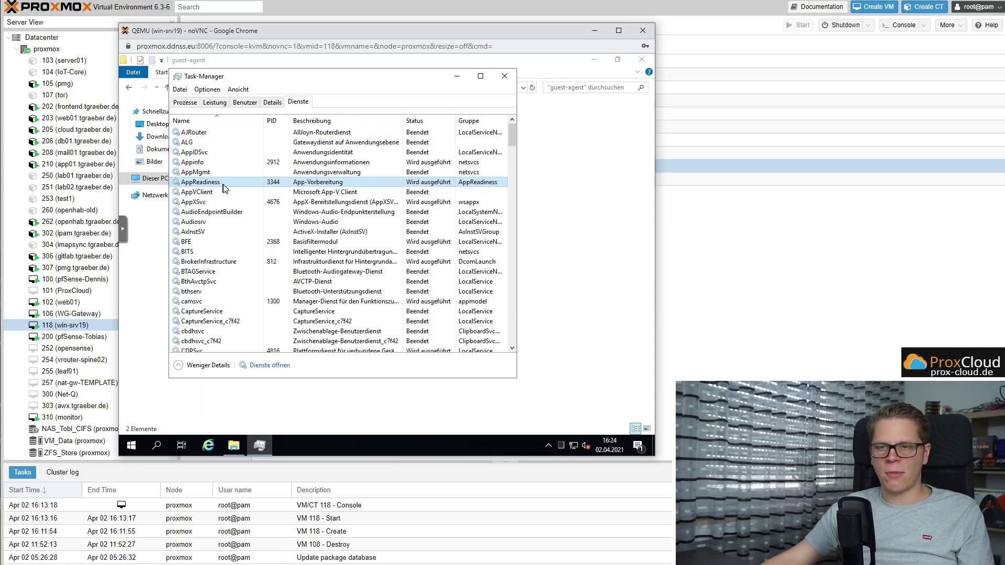
{"action": "key", "text": "q"}
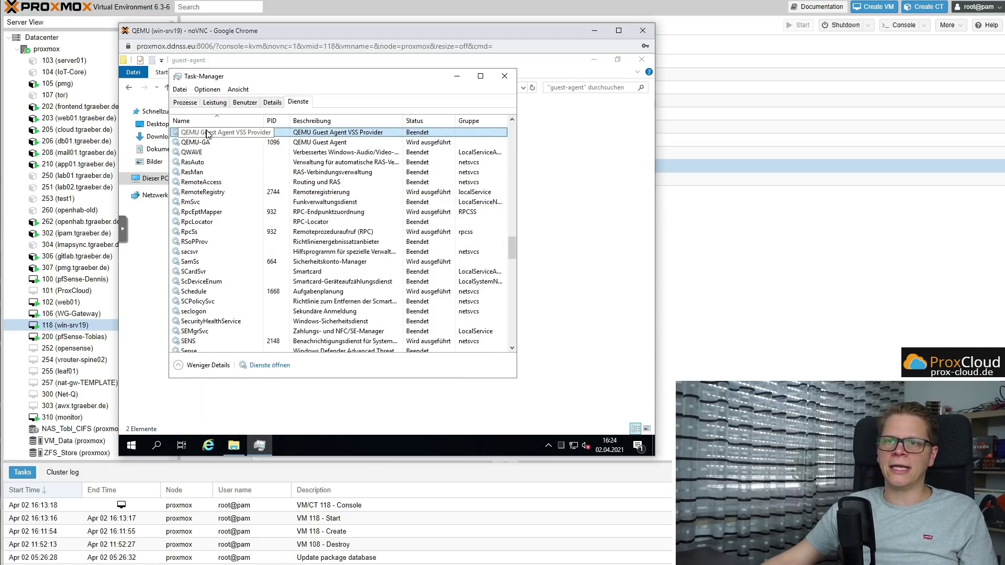
{"action": "left_click", "coordinate": [220, 144]}
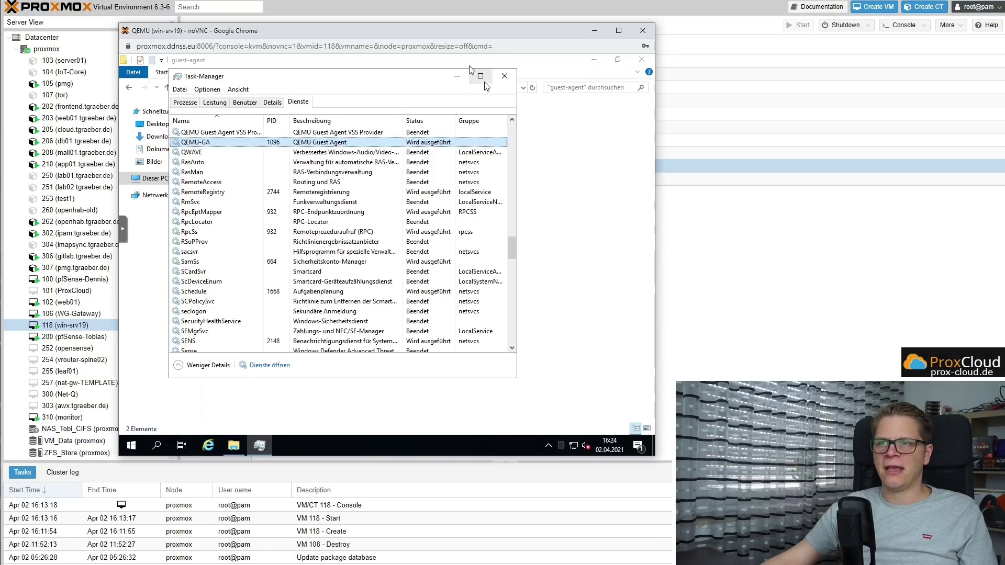
- Switch to the Proxmox web interface and check the IP addresses and memory usage in the summary of VM 118 (win-srv19)
{"action": "left_click_drag", "start_coordinate": [408, 37], "coordinate": [589, 50]}
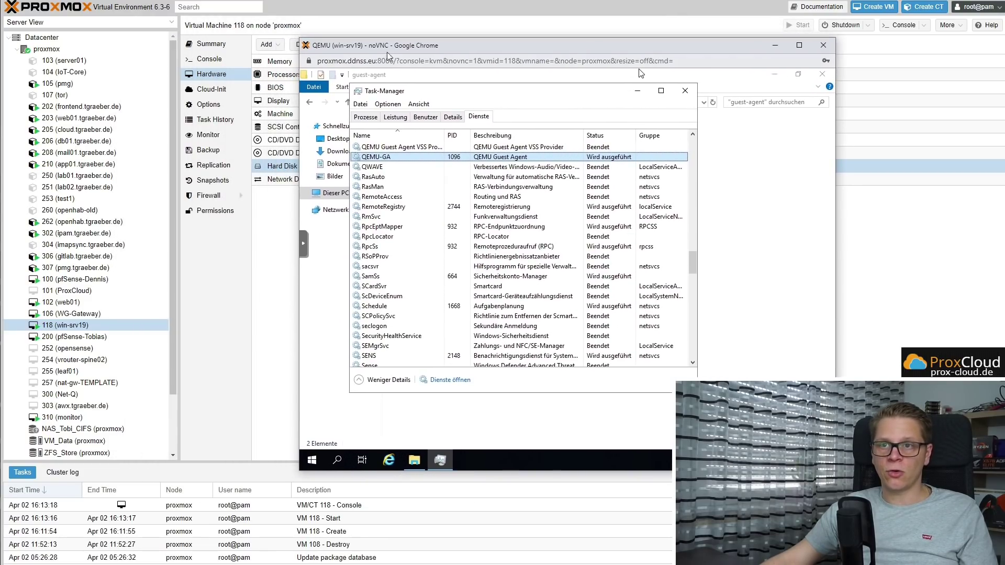
{"action": "left_click", "coordinate": [211, 47]}
{"action": "left_click", "coordinate": [211, 46]}
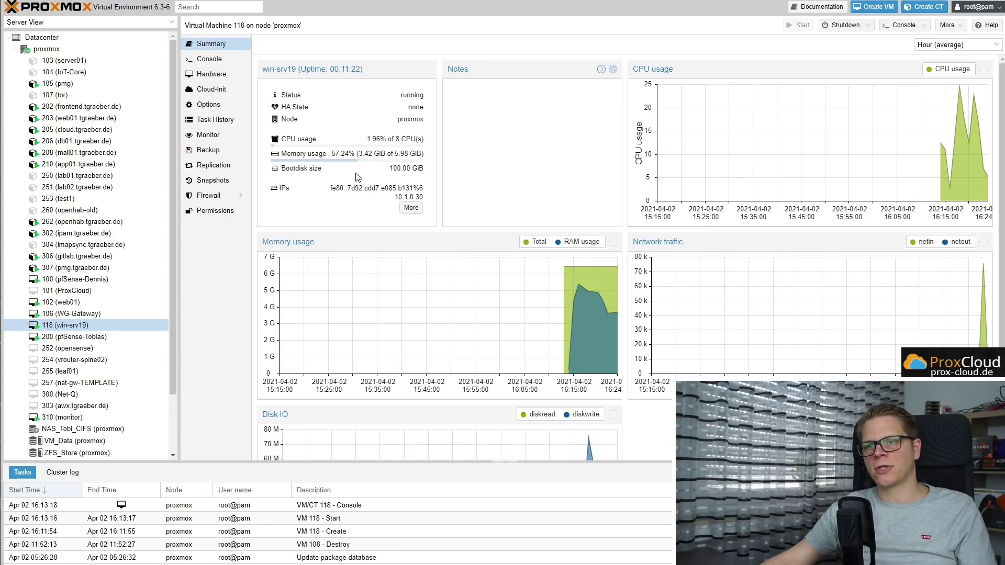
{"action": "left_click_drag", "start_coordinate": [342, 188], "coordinate": [404, 199]}
{"action": "left_click", "coordinate": [384, 199]}
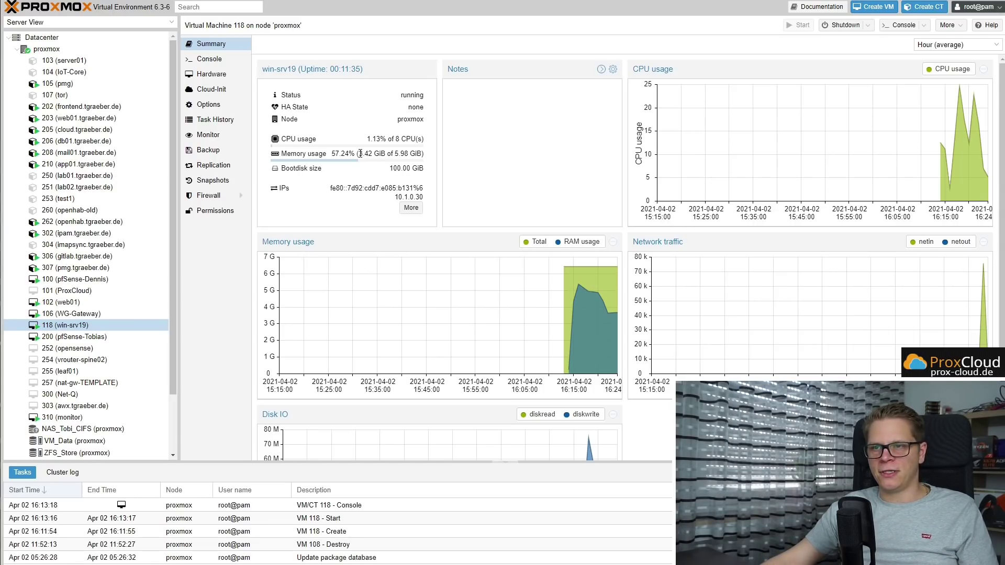
{"action": "left_click_drag", "start_coordinate": [370, 153], "coordinate": [380, 173]}
{"action": "left_click", "coordinate": [325, 205]}
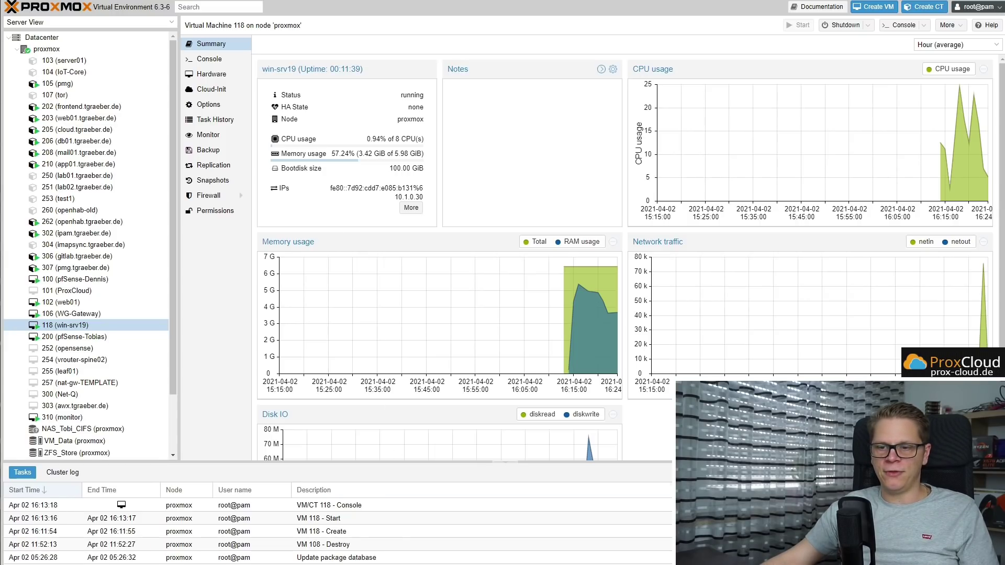
- Return to the VM console, check the memory performance in the Task Manager, and close the Task Manager
{"action": "key", "text": "alt+Tab"}
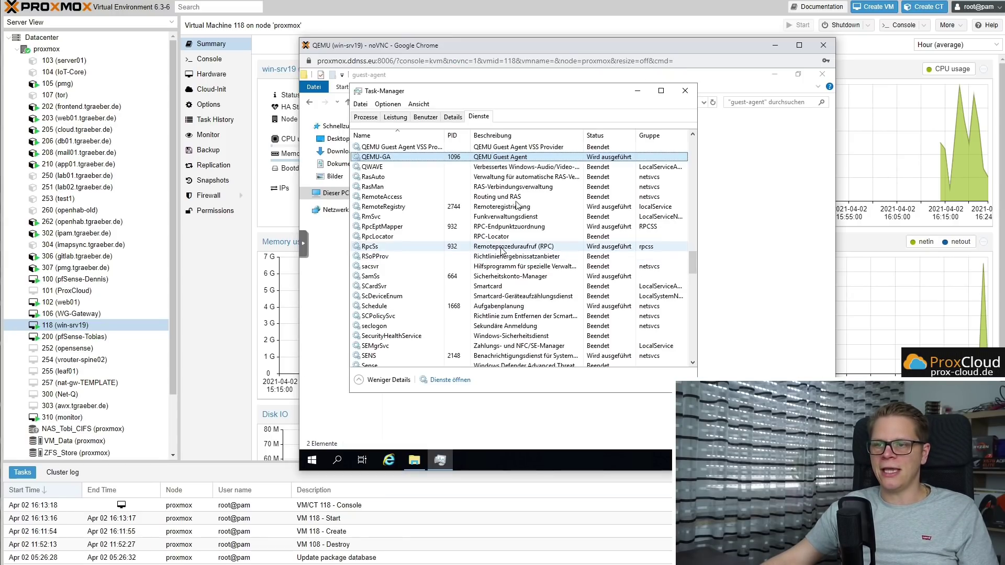
{"action": "left_click", "coordinate": [396, 118]}
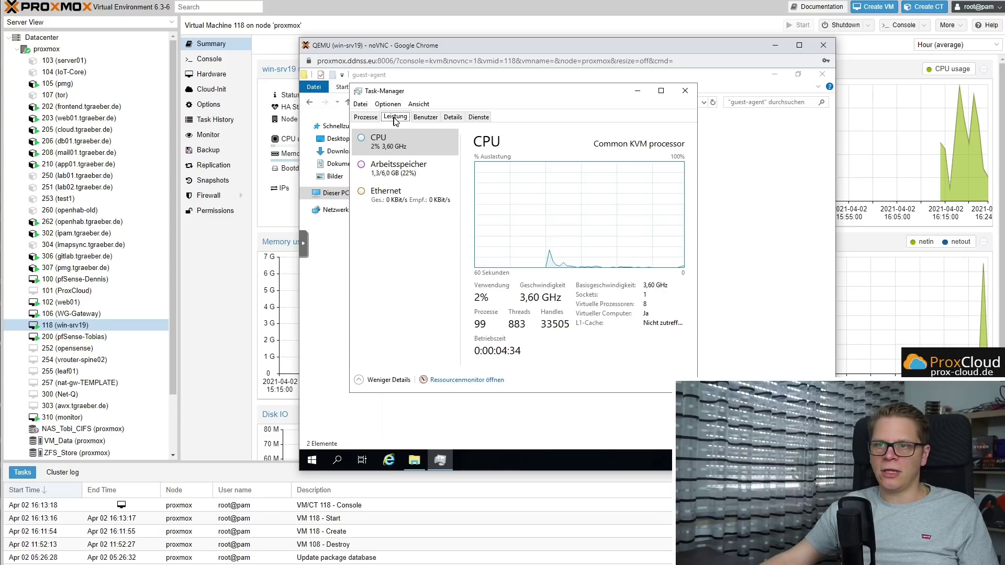
{"action": "left_click", "coordinate": [390, 170]}
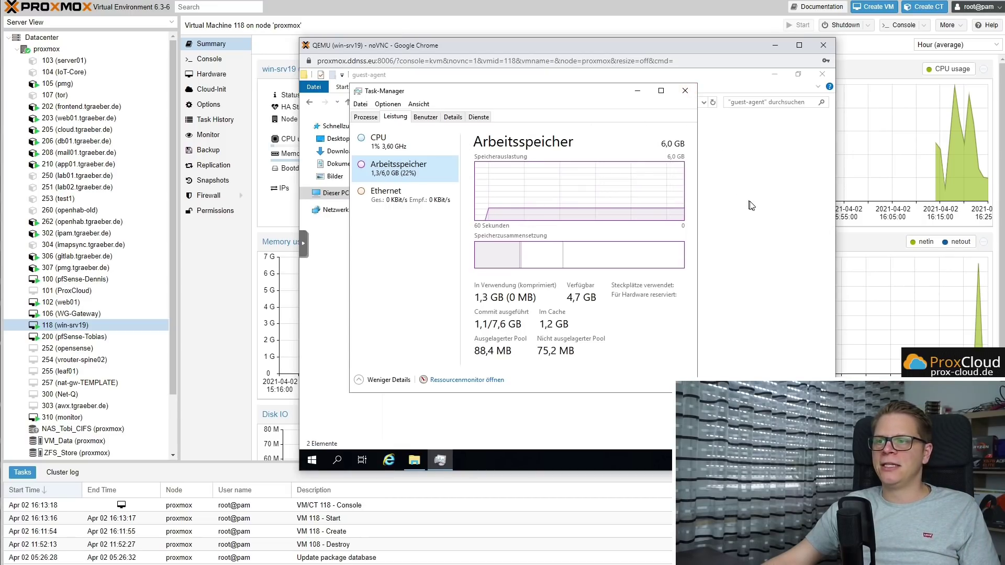
{"action": "key", "text": "alt+F4"}
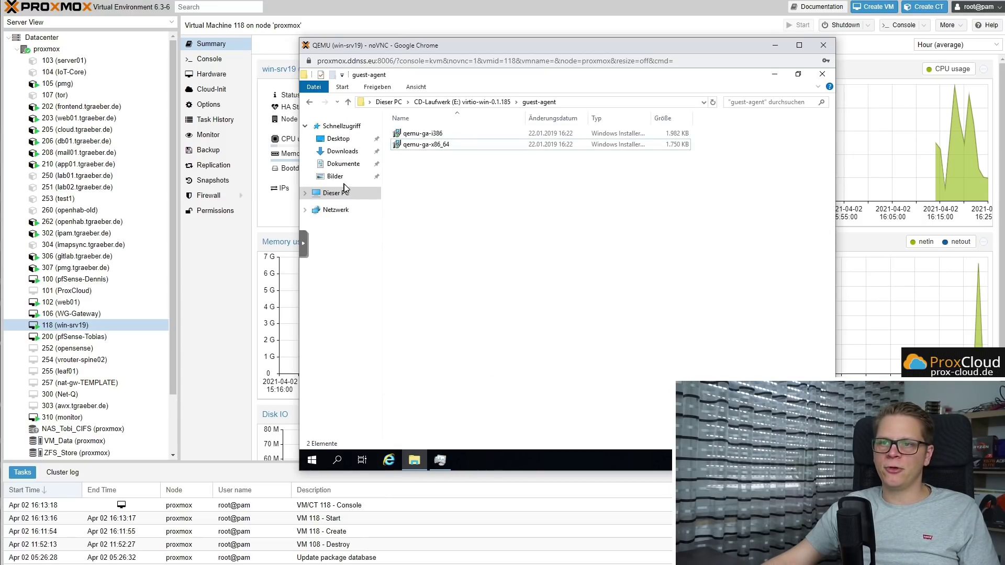
- Open the Balloon\2k19\amd64 folder on the virtio-win CD drive (E:) in File Explorer
{"action": "left_click", "coordinate": [461, 101]}
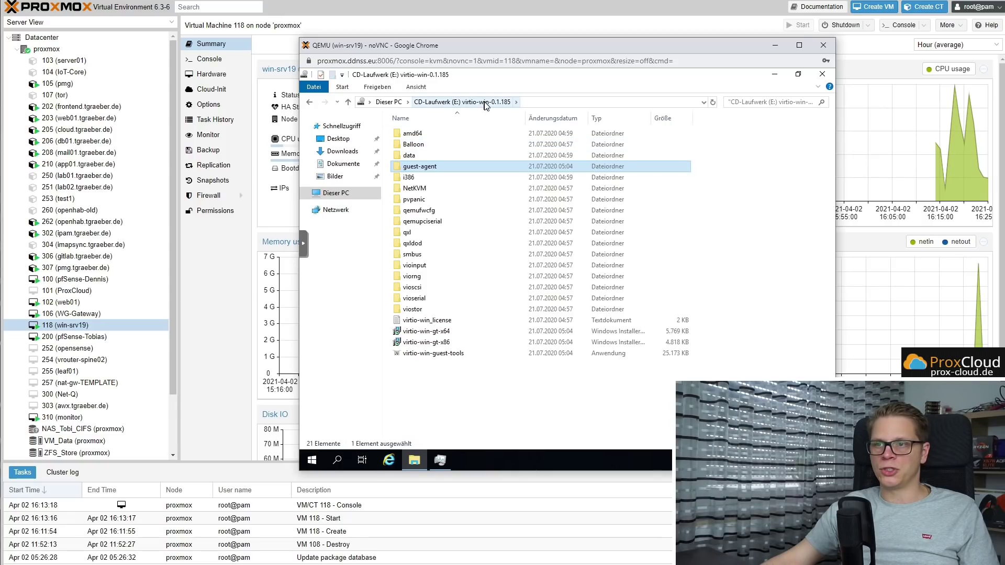
{"action": "double_click", "coordinate": [492, 144]}
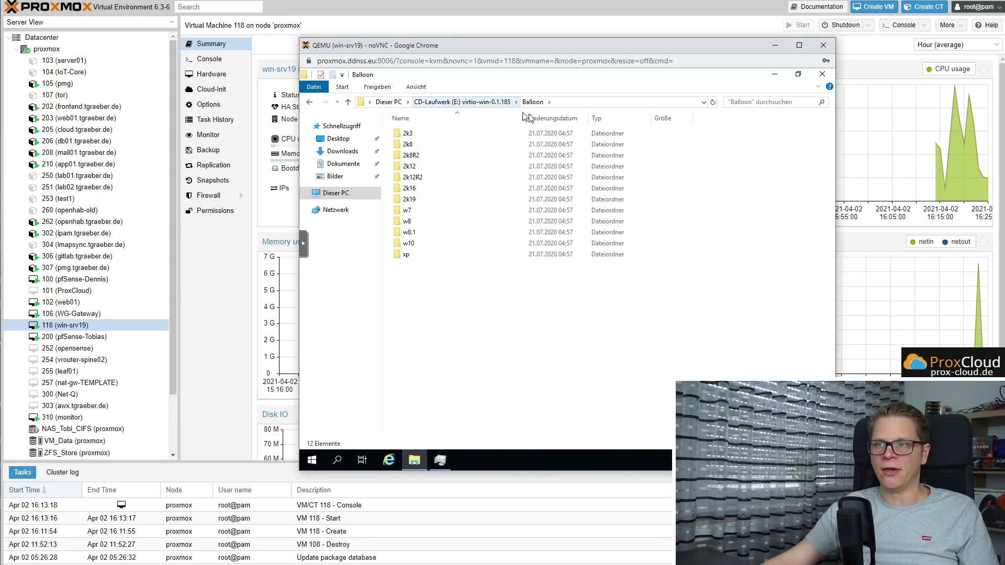
{"action": "left_click", "coordinate": [487, 101]}
{"action": "double_click", "coordinate": [424, 152]}
{"action": "double_click", "coordinate": [419, 201]}
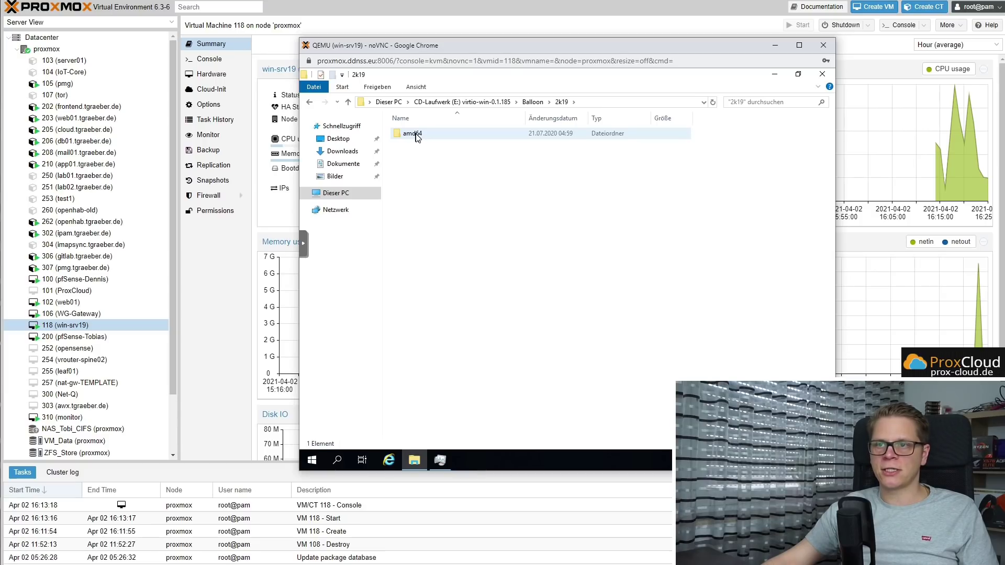
{"action": "double_click", "coordinate": [410, 138]}
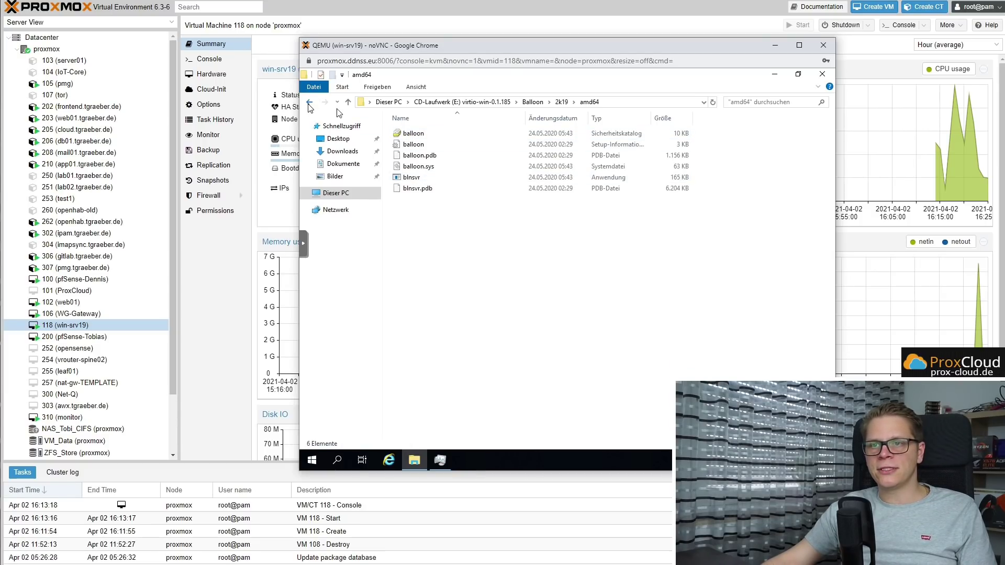
- Go back to E:\Balloon\2k19 and copy the amd64 folder
{"action": "left_click", "coordinate": [310, 102]}
{"action": "right_click", "coordinate": [406, 137]}
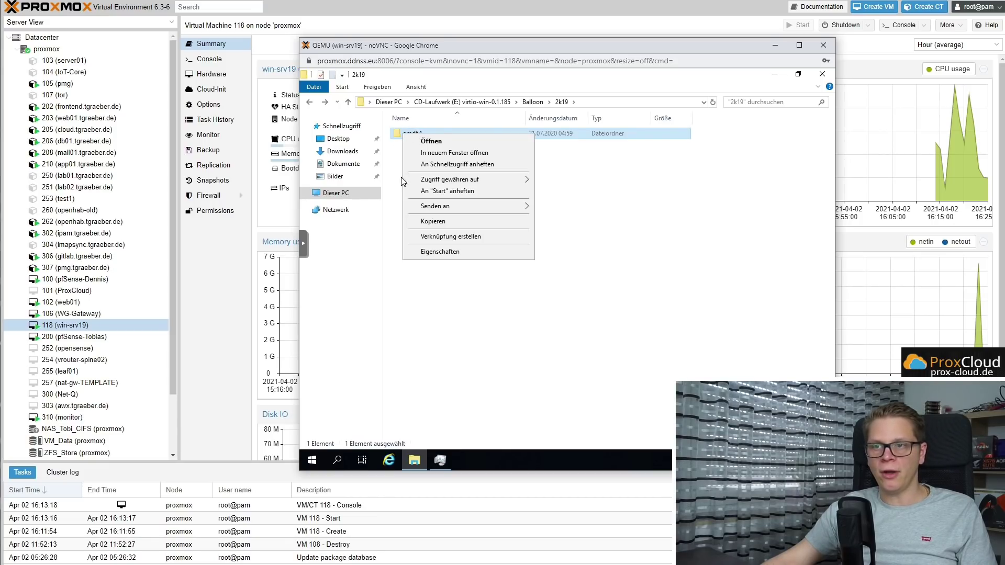
{"action": "left_click", "coordinate": [403, 178]}
{"action": "left_click", "coordinate": [406, 157]}
{"action": "left_click", "coordinate": [619, 102]}
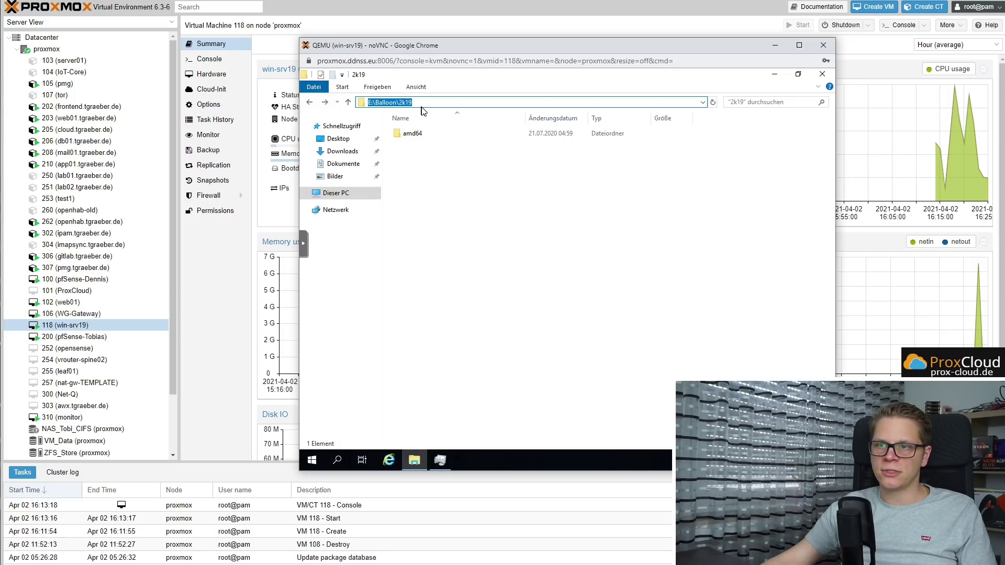
{"action": "left_click", "coordinate": [419, 134]}
{"action": "right_click", "coordinate": [415, 135]}
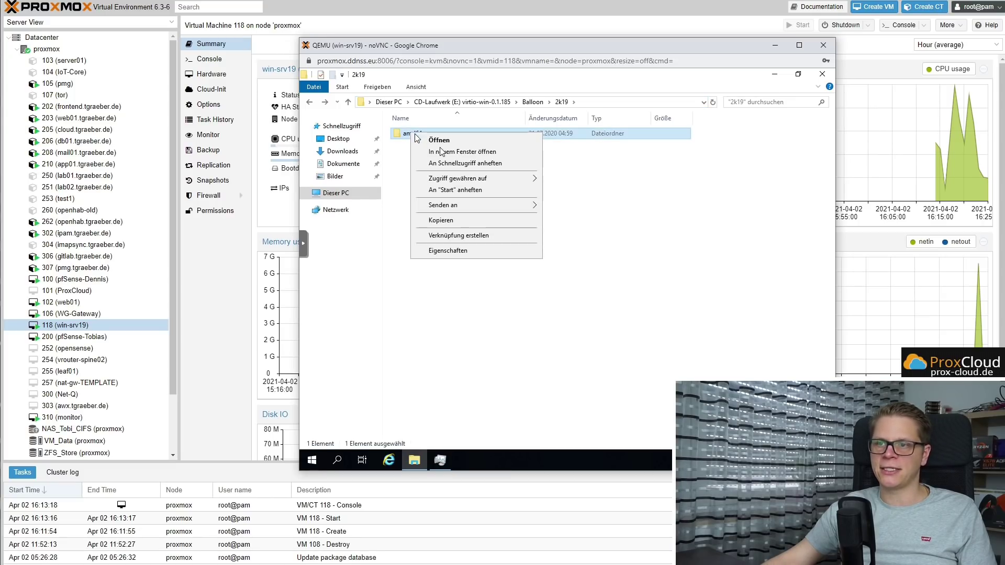
{"action": "left_click", "coordinate": [458, 221]}
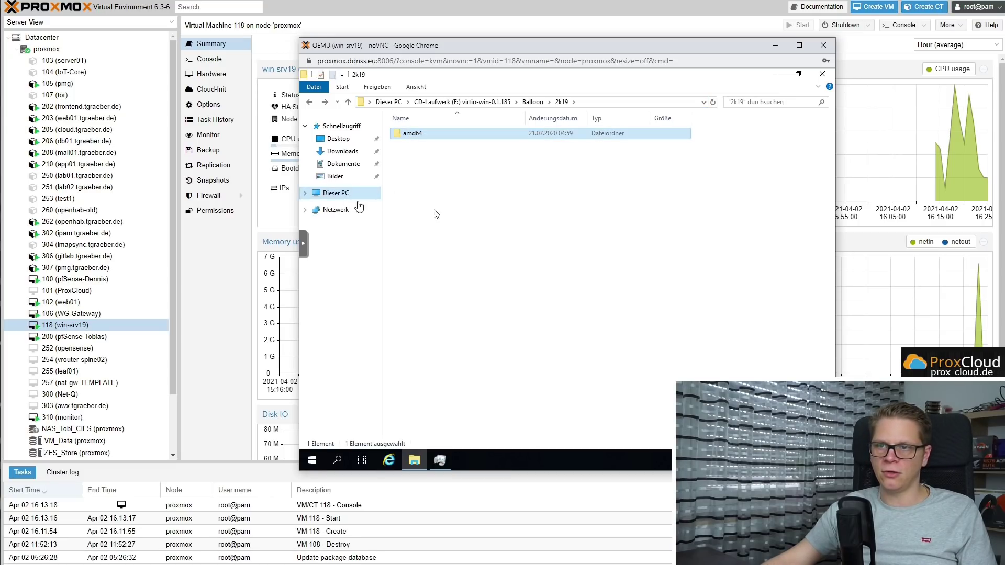
- Paste the copied amd64 folder into the Programme folder on drive C:
{"action": "left_click", "coordinate": [349, 198]}
{"action": "double_click", "coordinate": [444, 244]}
{"action": "double_click", "coordinate": [430, 167]}
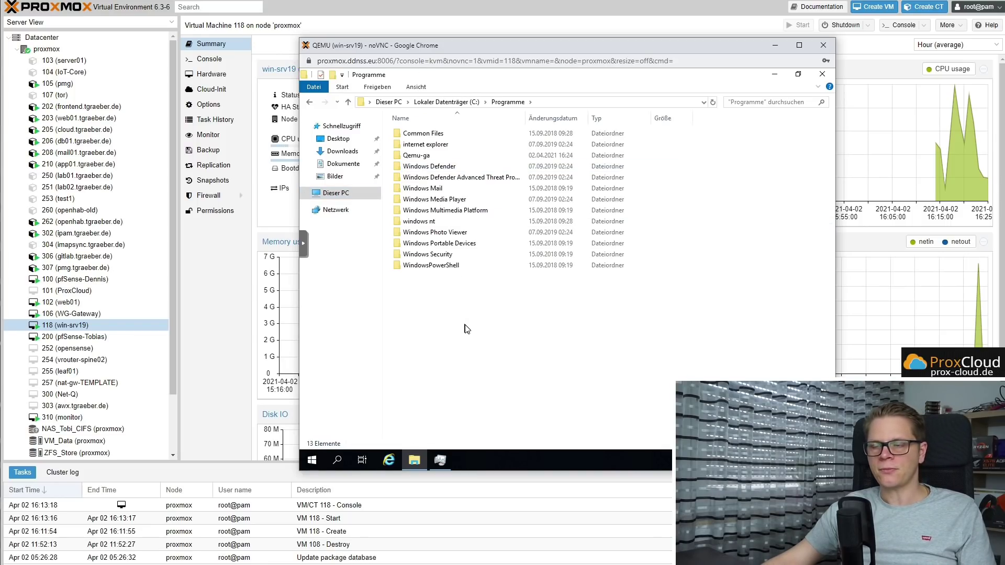
{"action": "key", "text": "ctrl+v"}
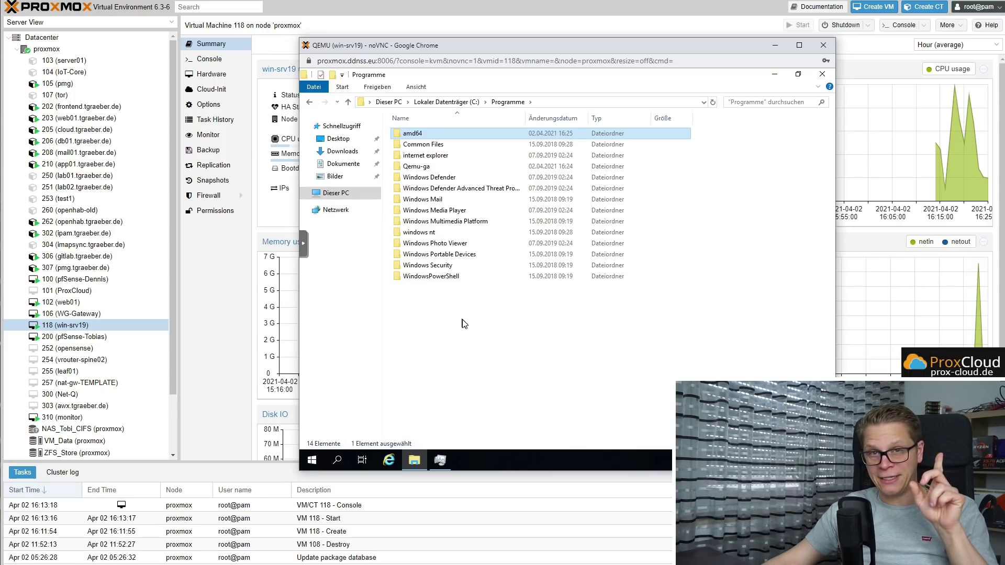
- Rename the pasted amd64 folder in Programme as Balloon
{"action": "key", "text": "F2"}
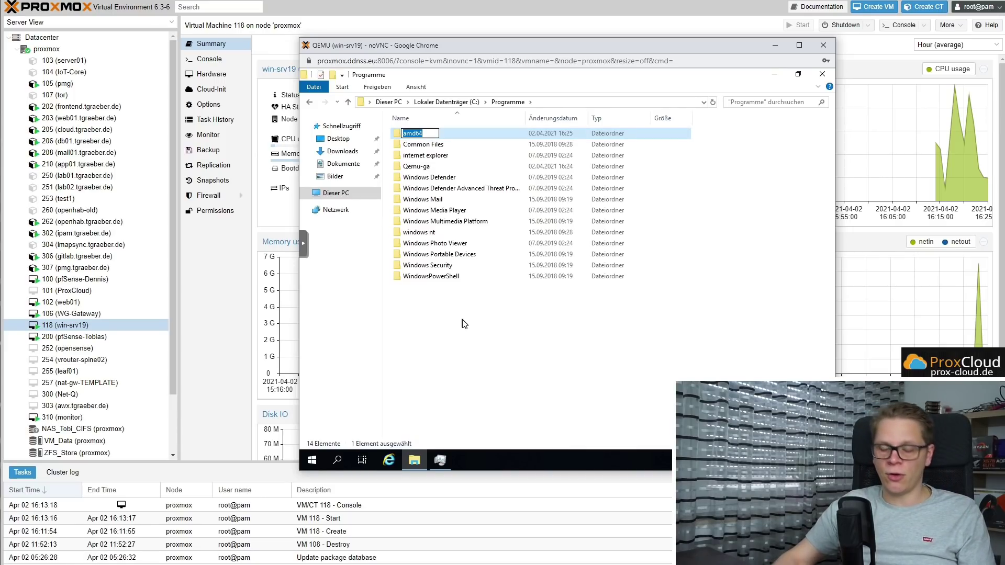
{"action": "type", "text": "Balloon"}
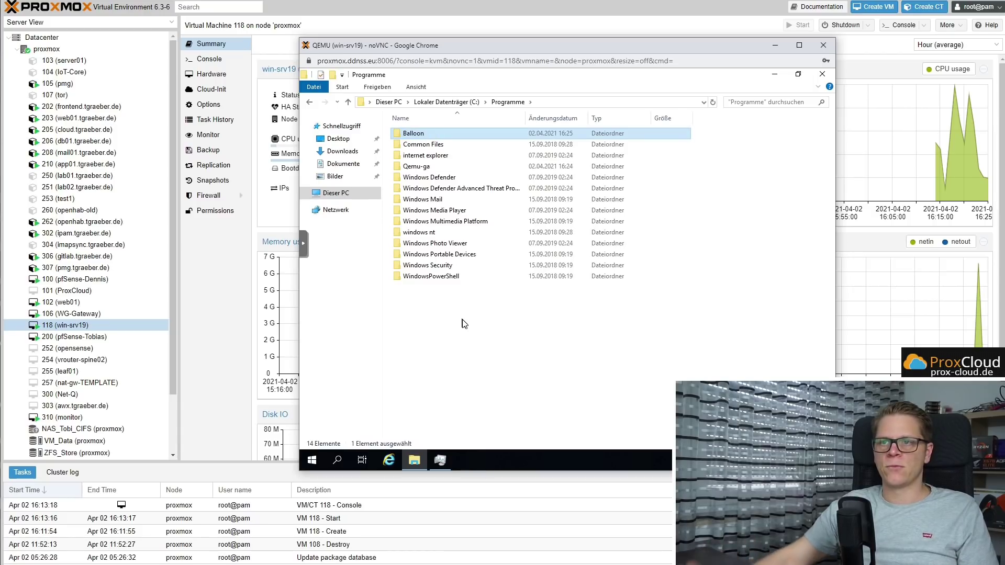
{"action": "key", "text": "Return"}
{"action": "left_click", "coordinate": [482, 337]}
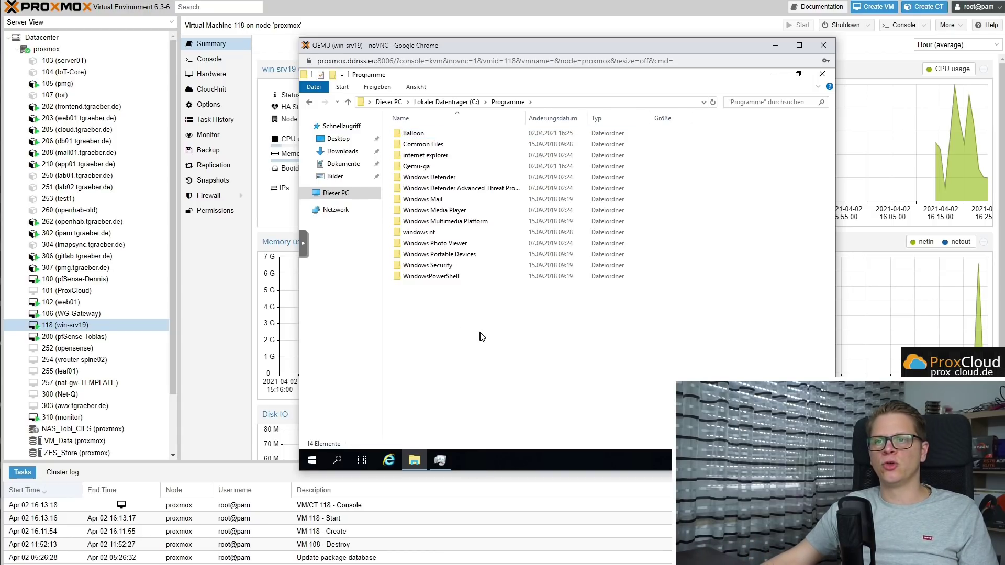
- Open the new Balloon folder, locate the blnsvr application, and move the console window aside to reveal the VM summary
{"action": "double_click", "coordinate": [419, 134]}
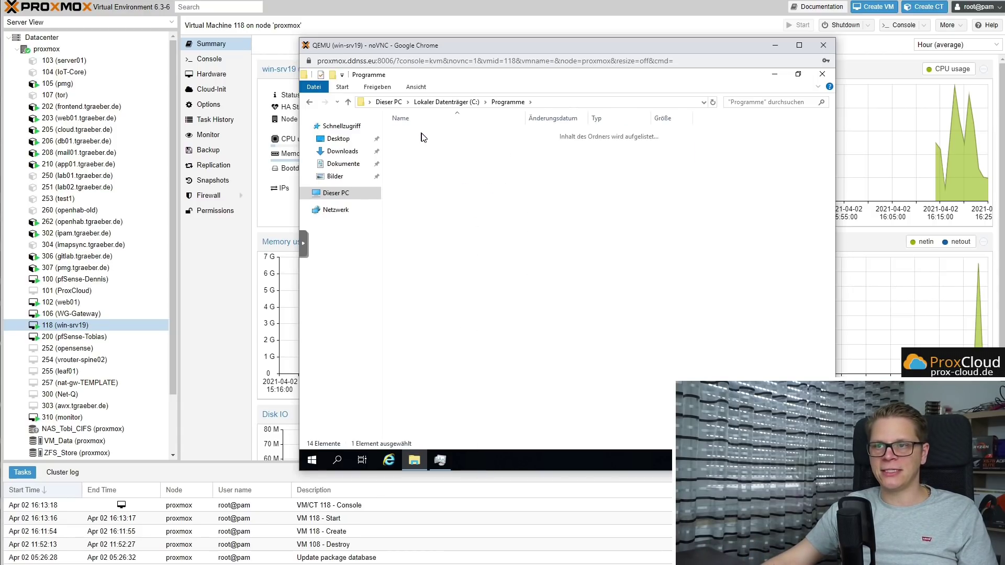
{"action": "left_click", "coordinate": [411, 178]}
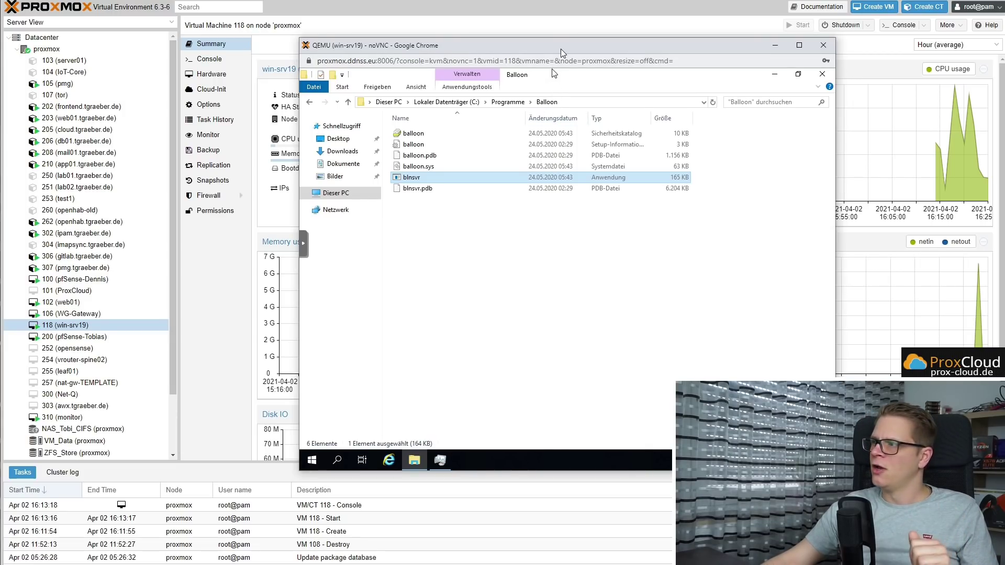
{"action": "left_click_drag", "start_coordinate": [569, 43], "coordinate": [709, 33]}
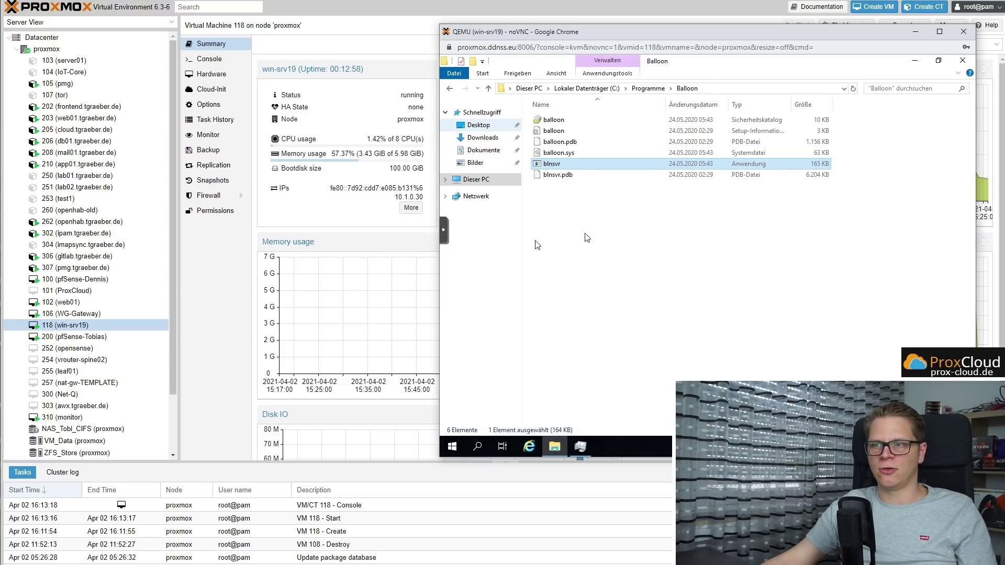
{"action": "left_click", "coordinate": [601, 217]}
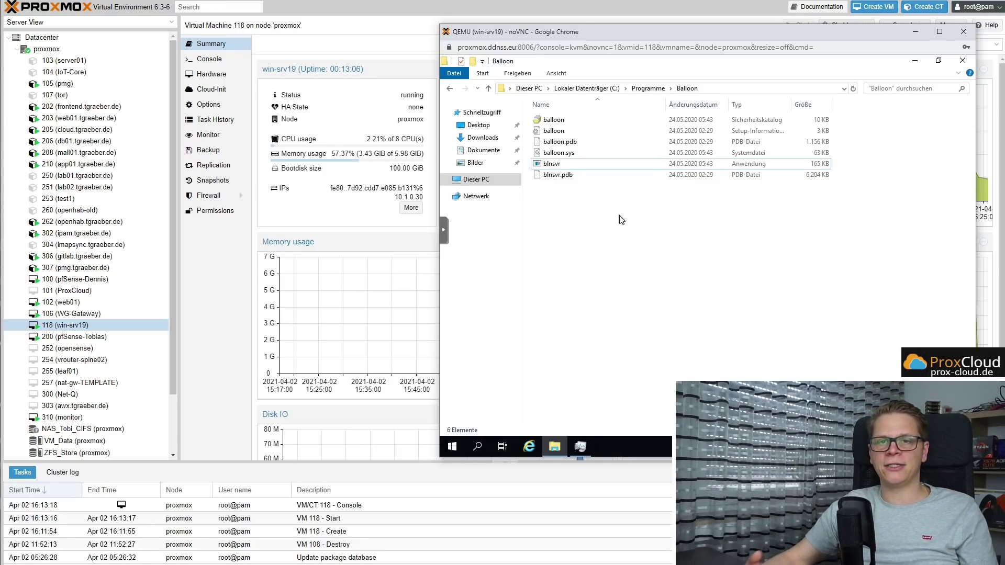
- Search for cmd and run the Eingabeaufforderung as administrator
{"action": "left_click", "coordinate": [452, 445]}
{"action": "type", "text": "cmd"}
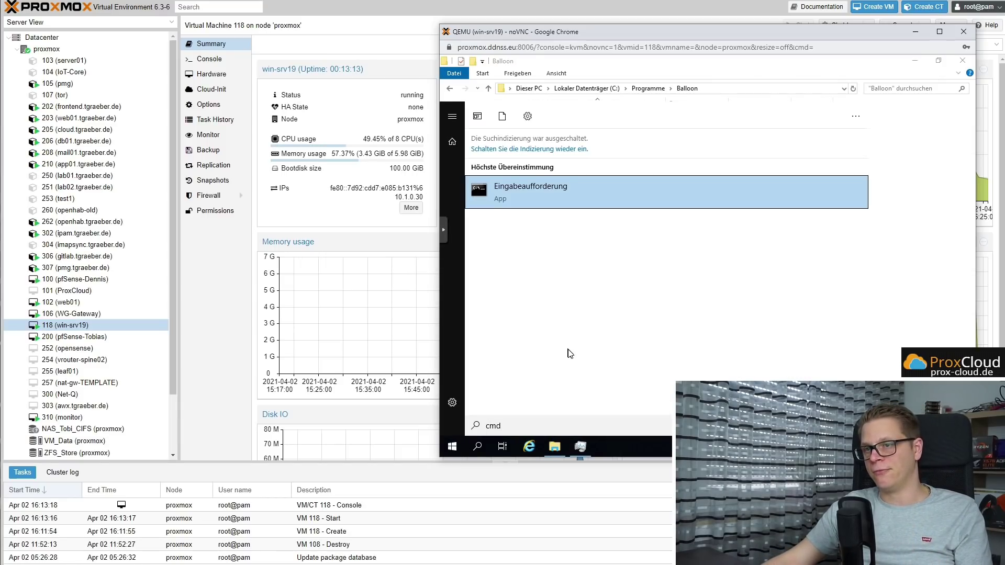
{"action": "right_click", "coordinate": [519, 193]}
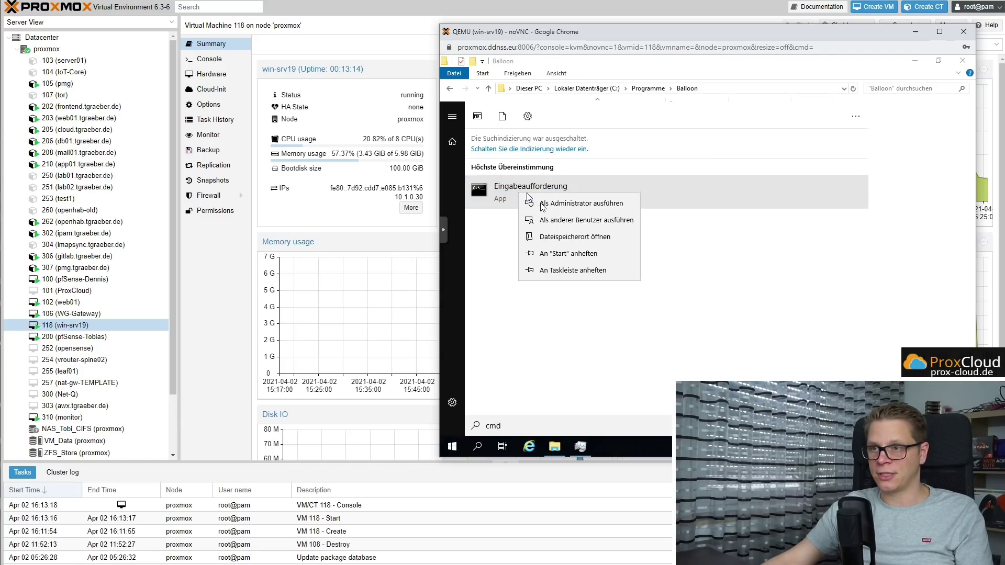
{"action": "left_click", "coordinate": [542, 205]}
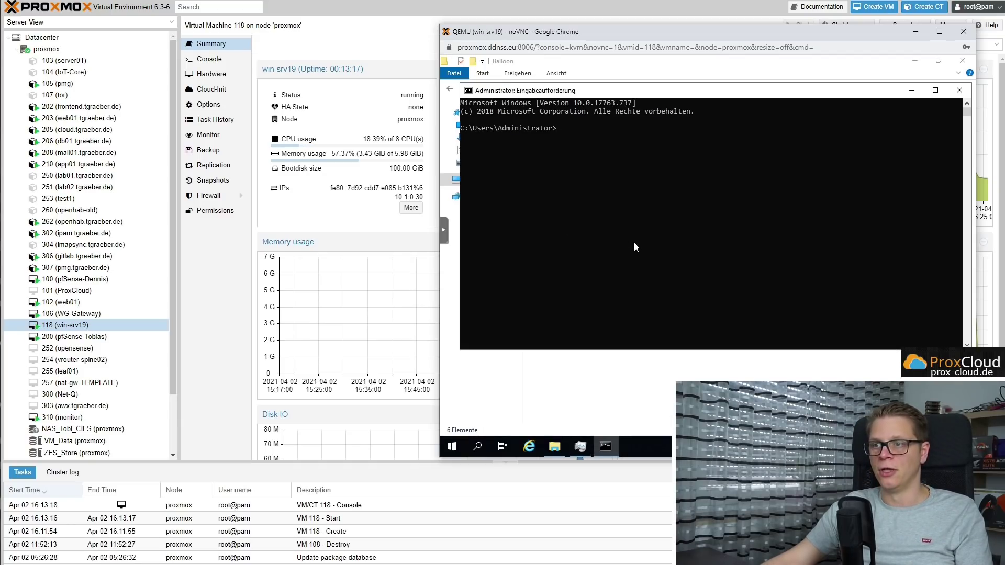
- Change to the directory C:\Program Files\Balloon in the command prompt and list its contents
{"action": "type", "text": "cd .."}
{"action": "key", "text": "Return"}
{"action": "type", "text": "cd .."}
{"action": "key", "text": "Return"}
{"action": "type", "text": "cd \"Program Files\""}
{"action": "key", "text": "Return"}
{"action": "type", "text": "cd Balloon"}
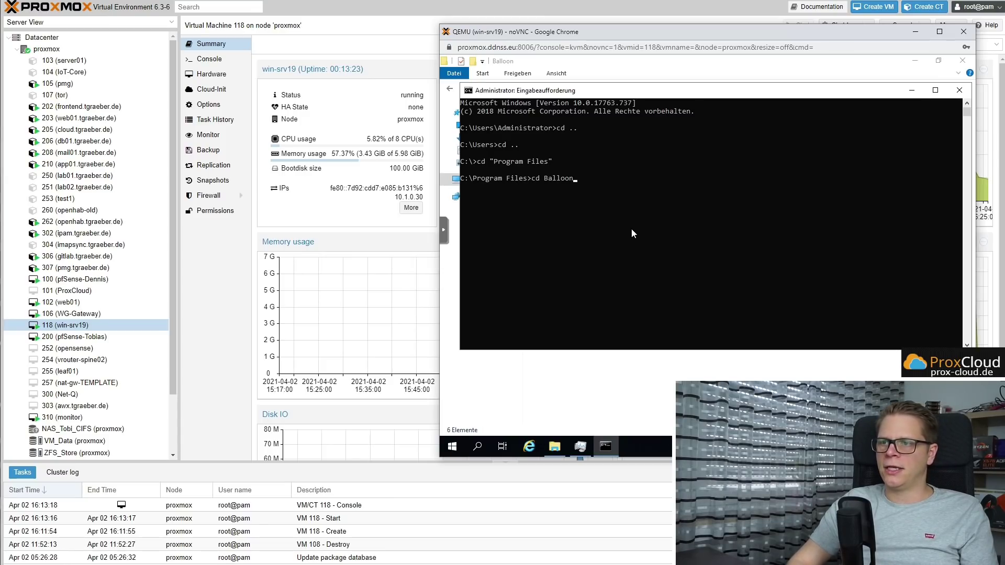
{"action": "key", "text": "Return"}
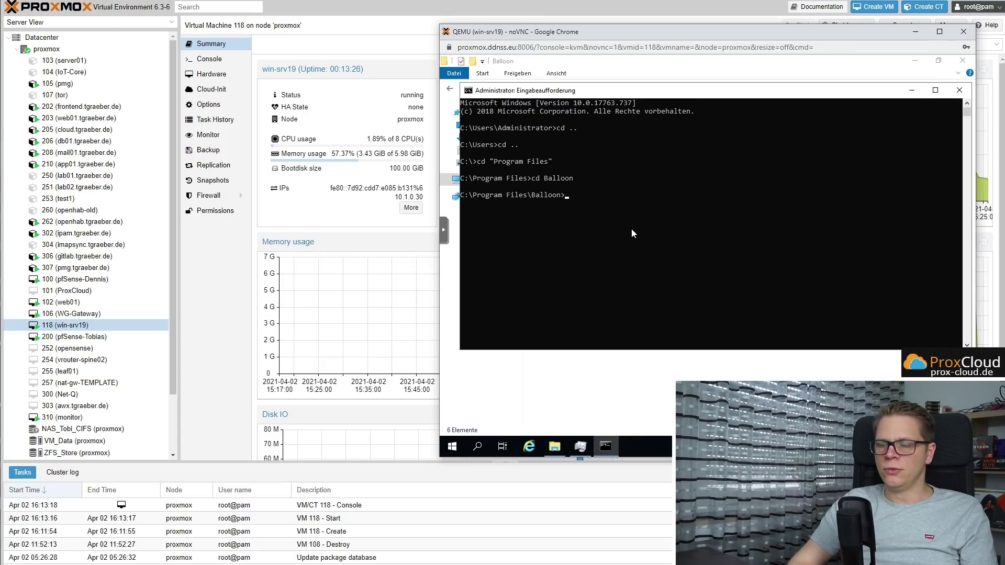
{"action": "type", "text": "dir"}
{"action": "key", "text": "Return"}
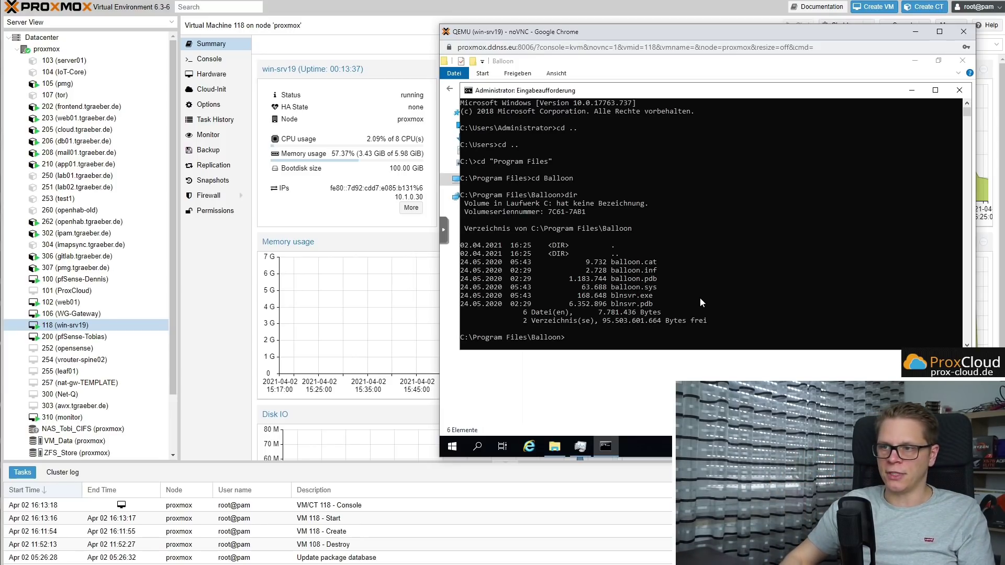
- Install and start the balloon service by running blnsvr.exe -i in the command prompt
{"action": "type", "text": "blns"}
{"action": "key", "text": "Tab"}
{"action": "type", "text": "-i"}
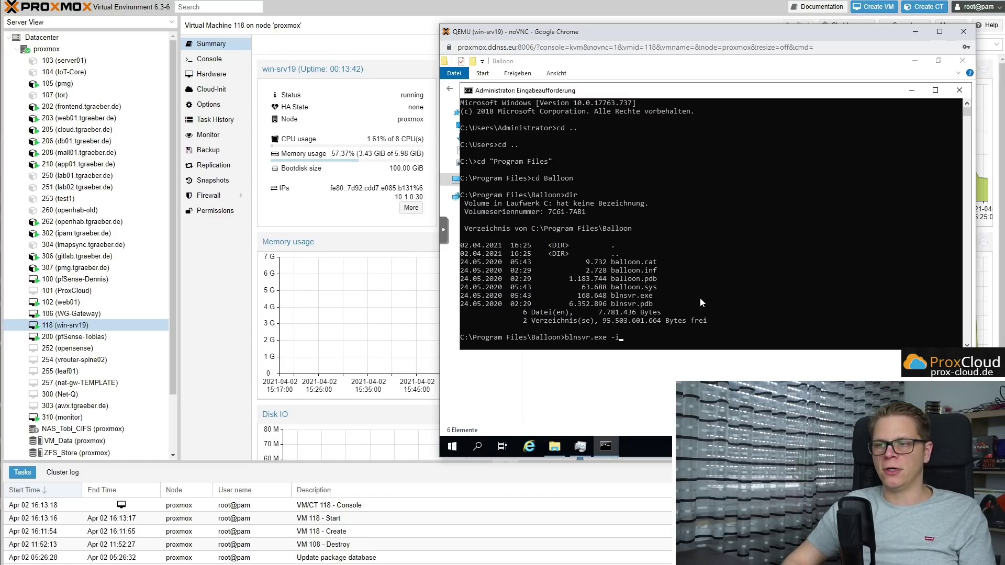
{"action": "key", "text": "Return"}
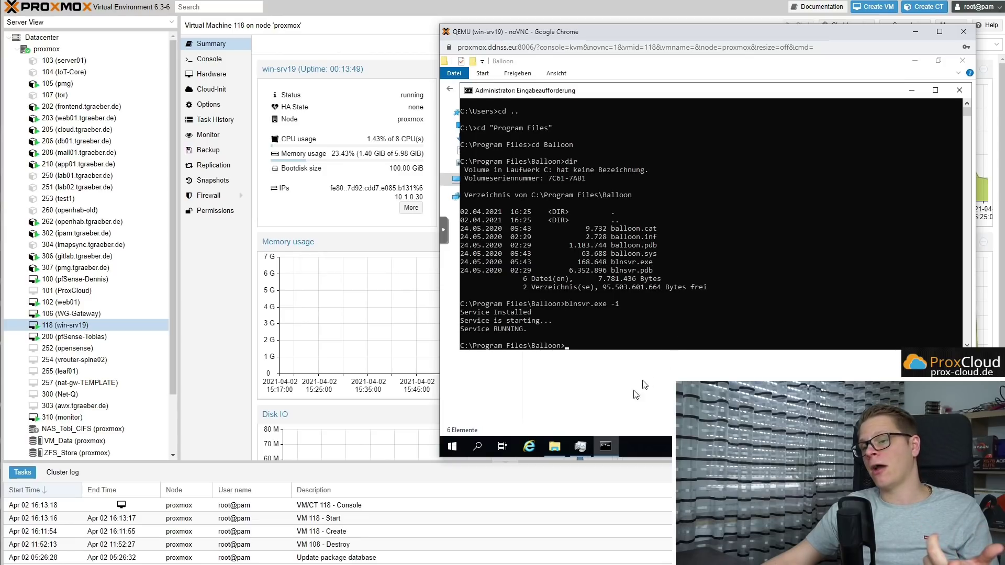
- Locate BalloonService among the services in Task-Manager, then review the memory performance view
{"action": "left_click", "coordinate": [580, 446]}
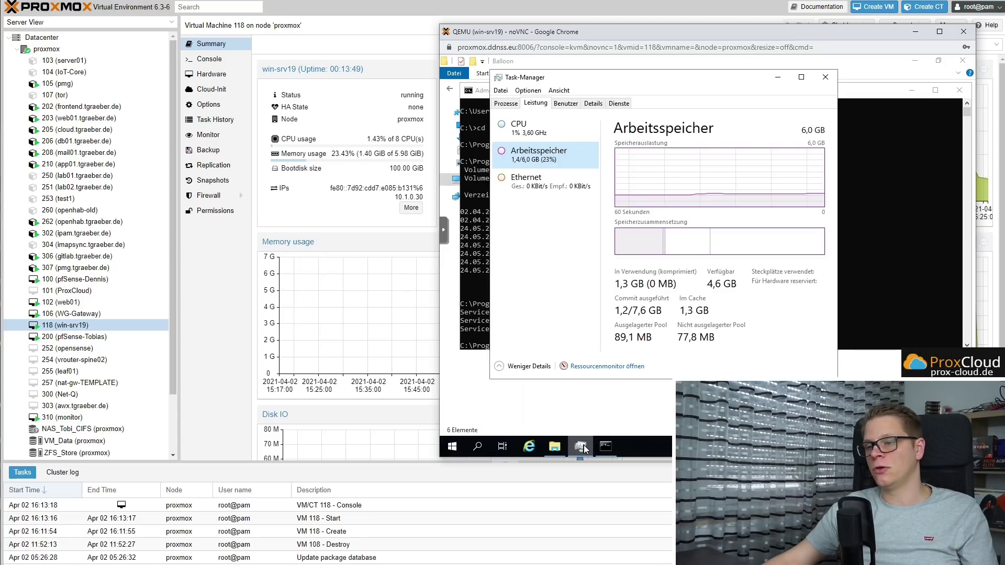
{"action": "left_click", "coordinate": [619, 103]}
{"action": "scroll", "coordinate": [585, 207], "scroll_direction": "up", "scroll_amount": 20}
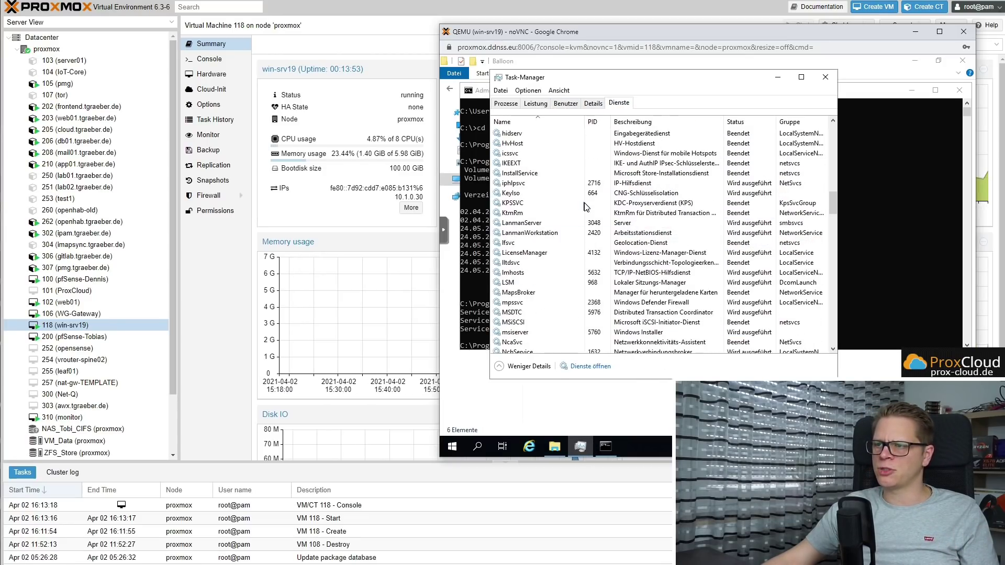
{"action": "scroll", "coordinate": [583, 201], "scroll_direction": "down", "scroll_amount": 1}
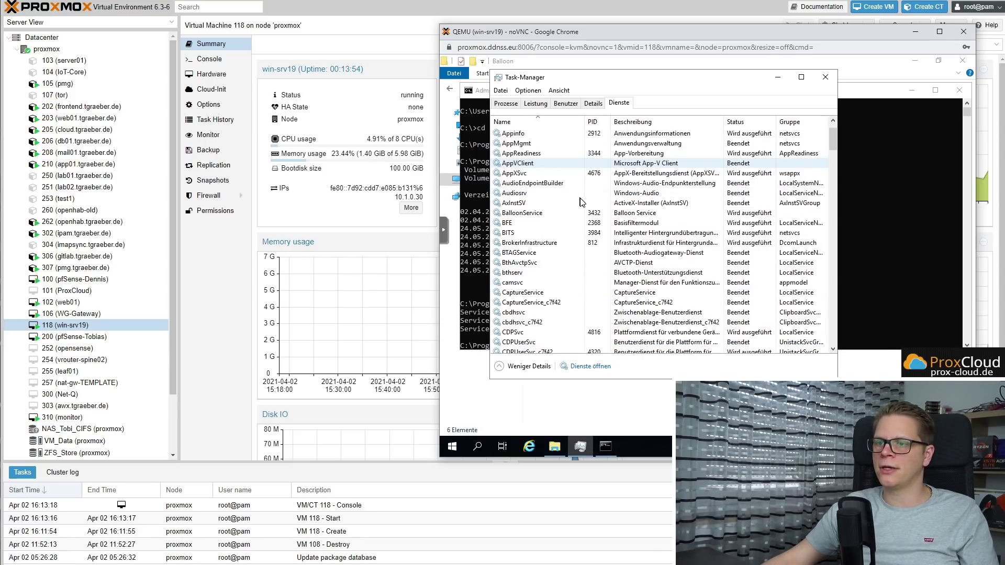
{"action": "left_click", "coordinate": [535, 214]}
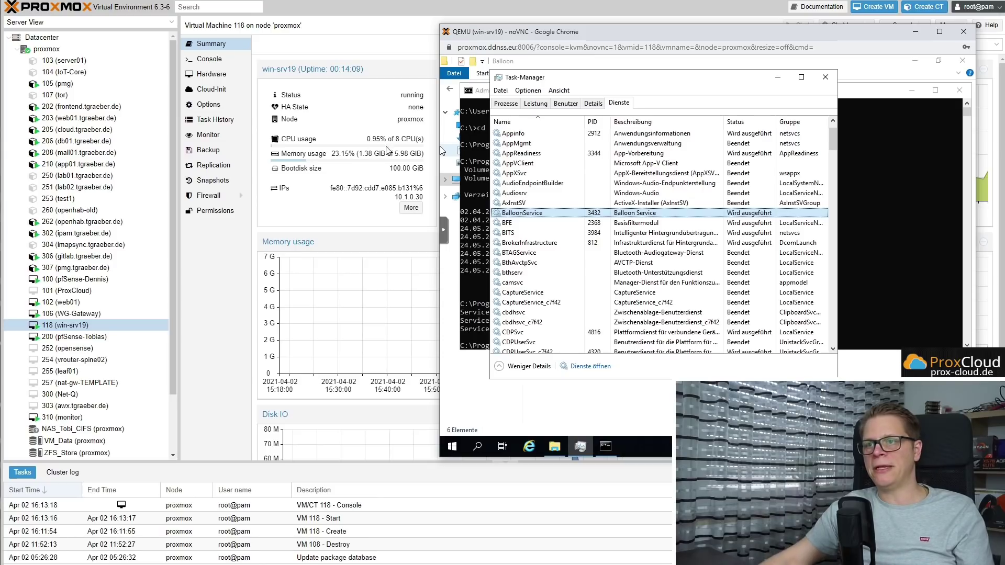
{"action": "left_click", "coordinate": [548, 103]}
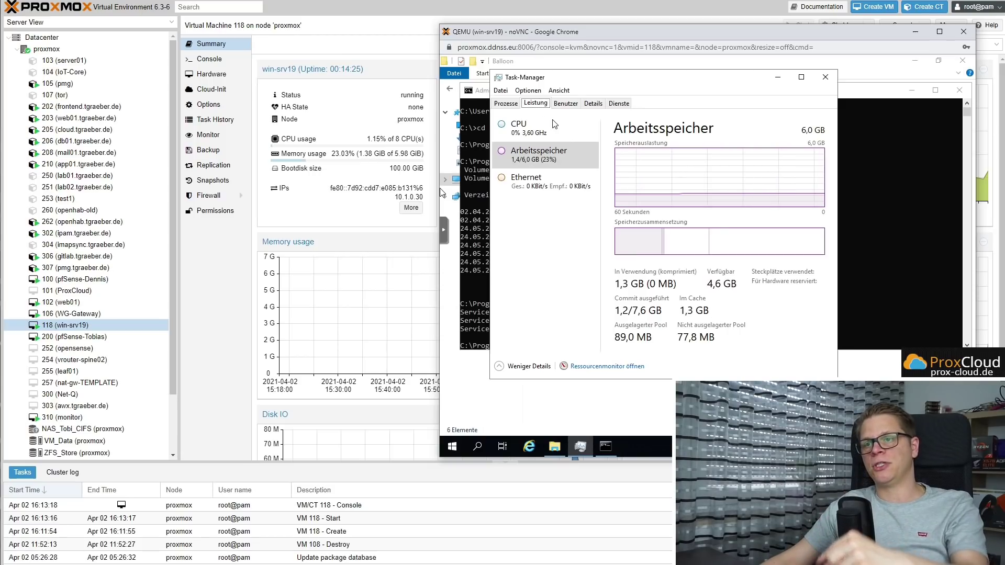
- Close Task-Manager, the command prompt and the Balloon folder, and move the console window aside to uncover the VM's CPU and network graphs
{"action": "left_click", "coordinate": [825, 77]}
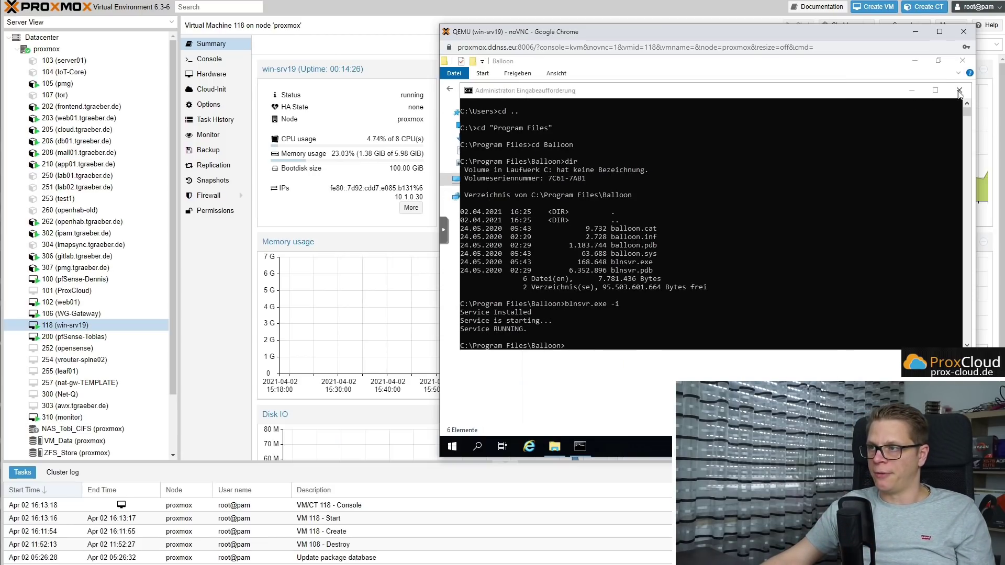
{"action": "left_click", "coordinate": [959, 90]}
{"action": "left_click", "coordinate": [962, 60]}
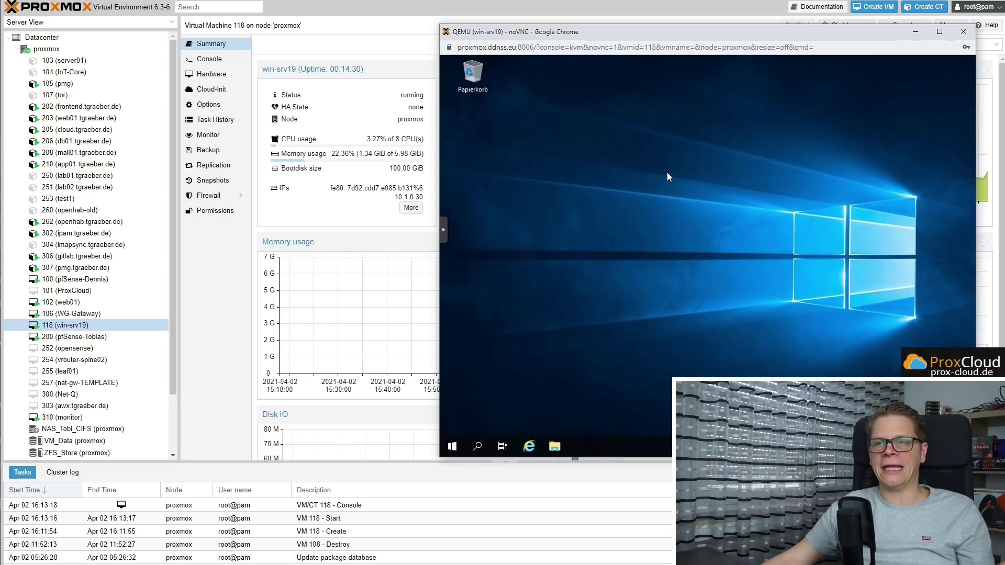
{"action": "left_click_drag", "start_coordinate": [722, 35], "coordinate": [358, 26]}
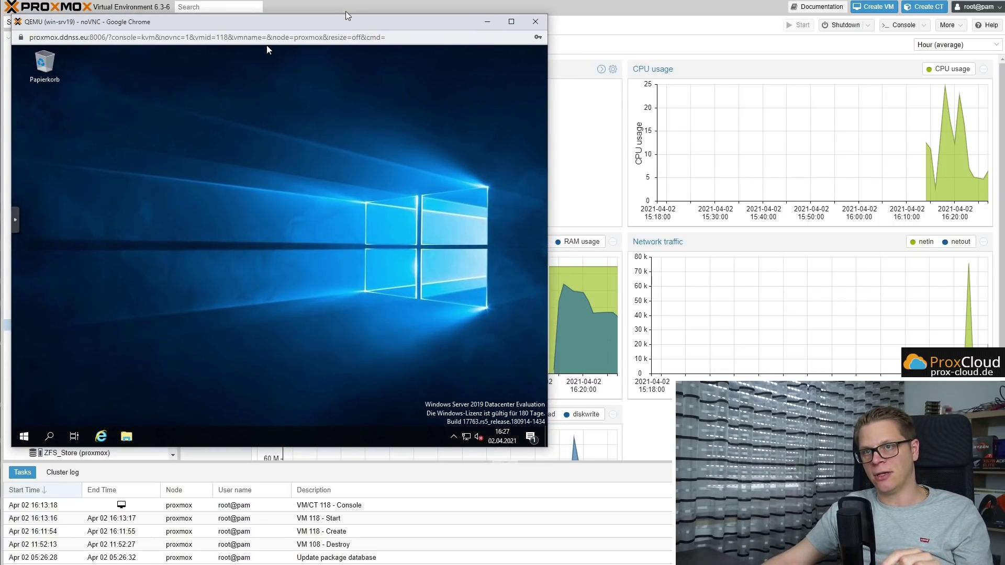
{"action": "left_click_drag", "start_coordinate": [342, 24], "coordinate": [348, 20]}
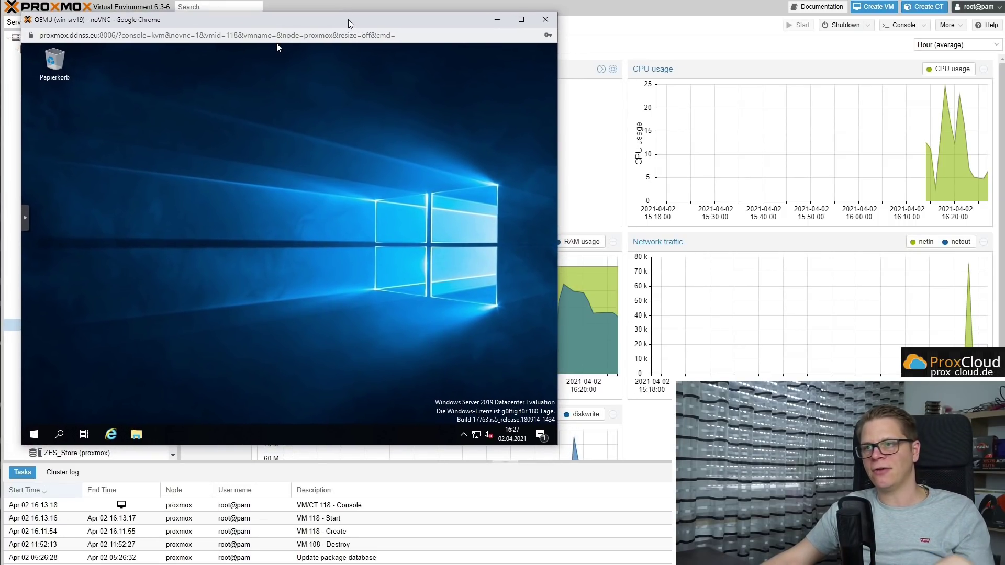